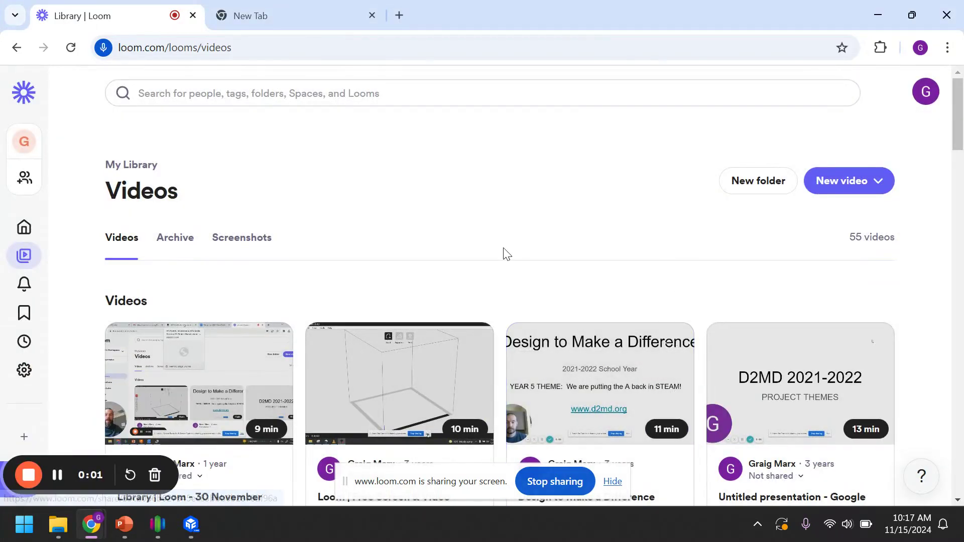
- Find and launch Anycubic Slicer on the computer, and hide the screen-sharing notice
click(241, 16)
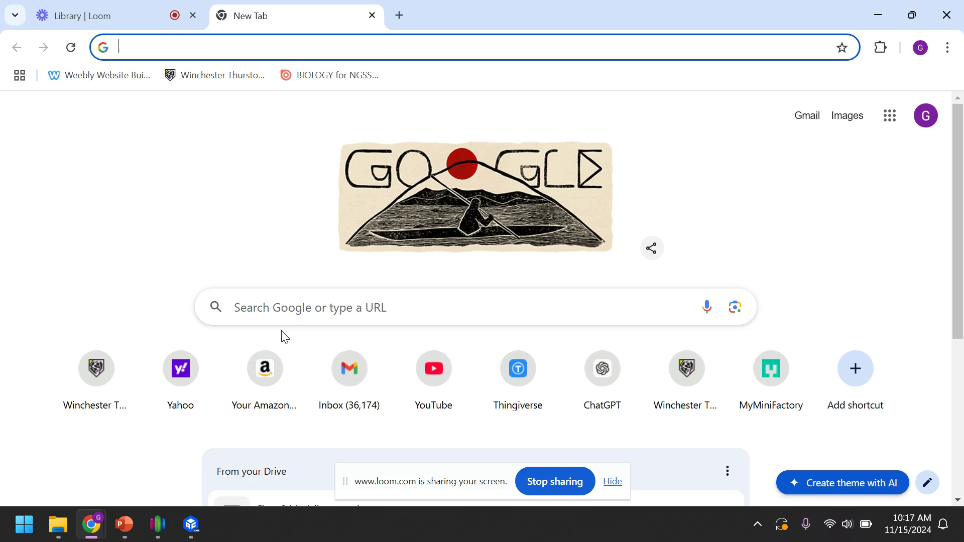
click(23, 533)
text(any)
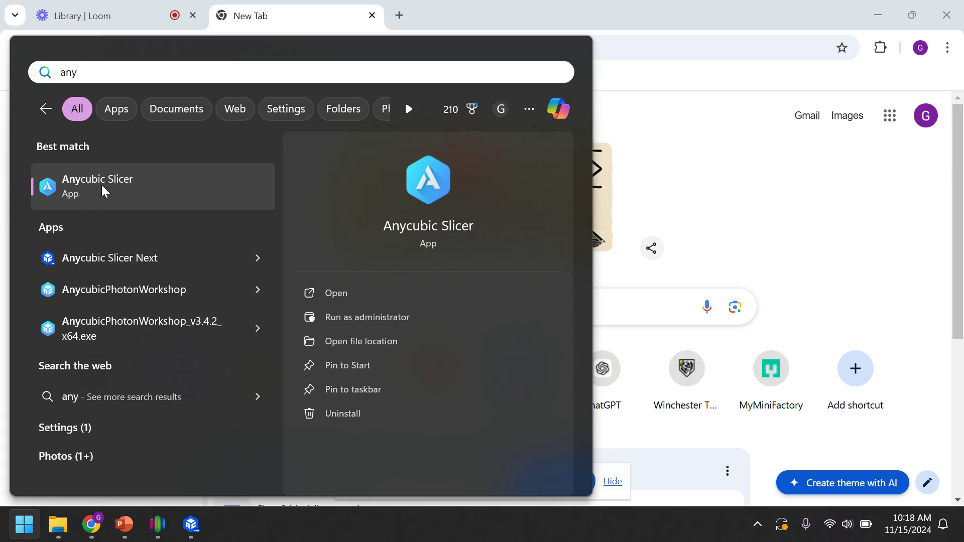
click(121, 191)
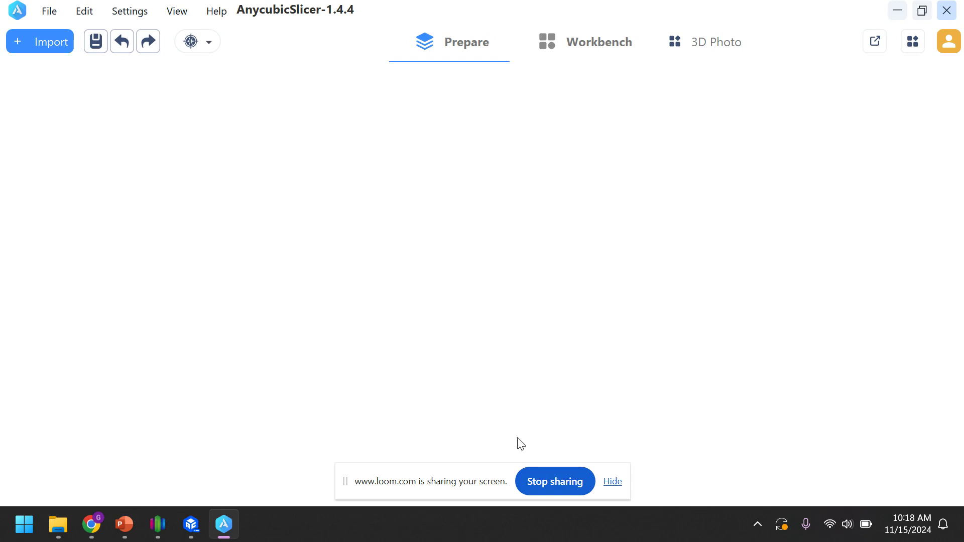
click(613, 483)
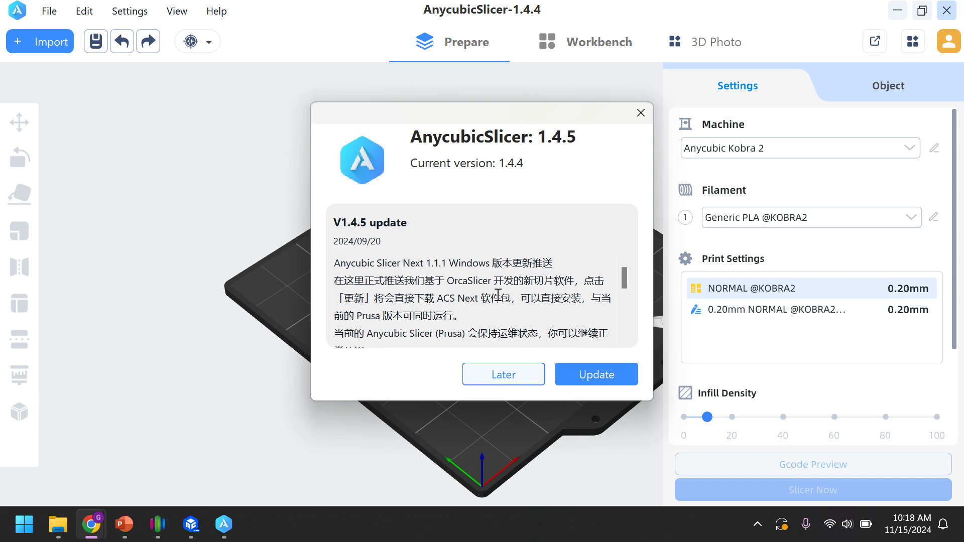
- Switch to Anycubic Slicer Next, view its empty build plate from a few angles, and minimize that program
click(191, 524)
drag(535, 358, 542, 388)
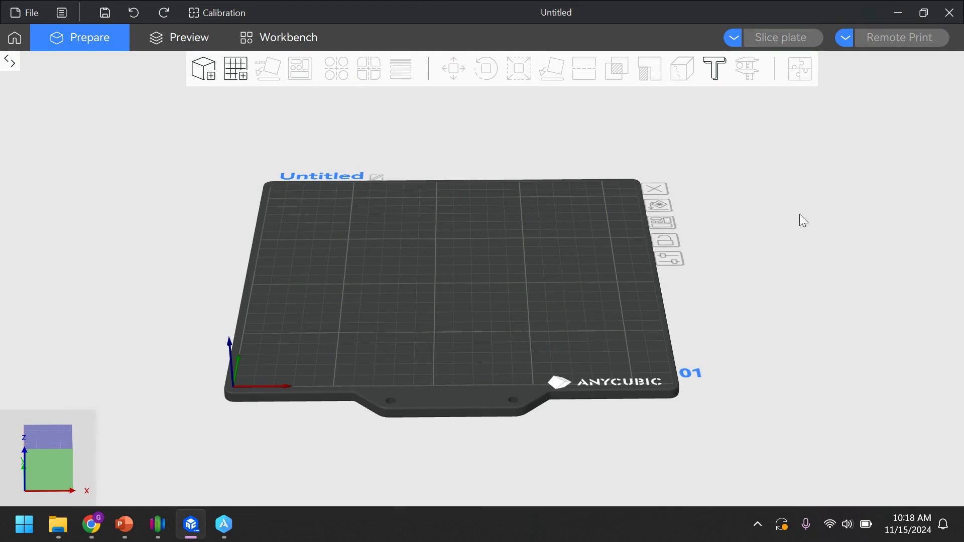
mouse_move(463, 301)
mouse_down()
mouse_move(475, 293)
mouse_move(466, 305)
mouse_up()
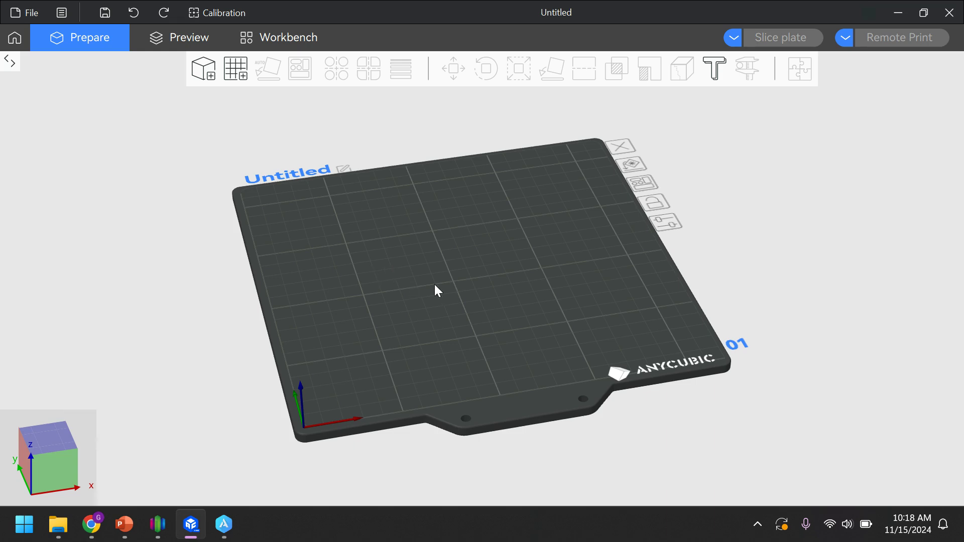
click(904, 12)
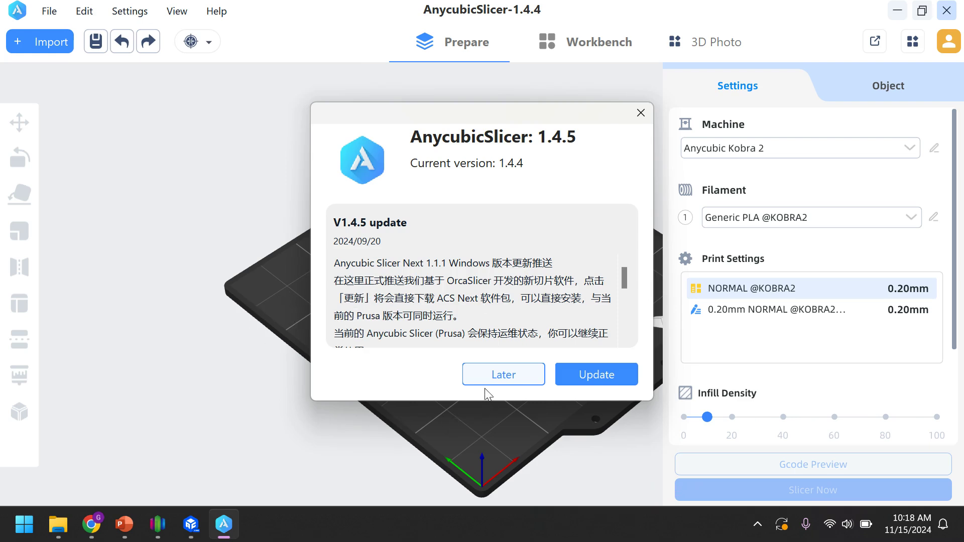
- Dismiss the software update offer in Anycubic Slicer and change the machine to Anycubic Kobra 2 Pro
click(642, 114)
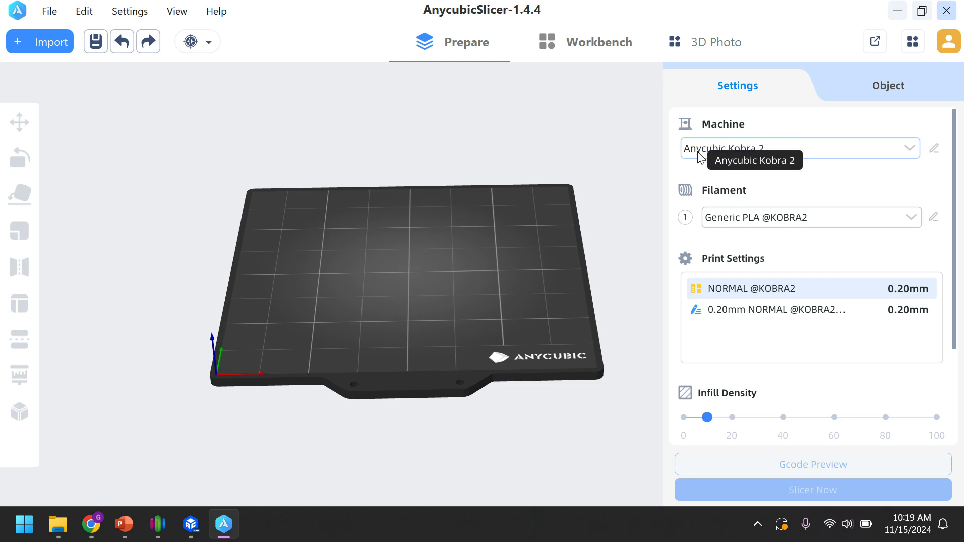
click(876, 151)
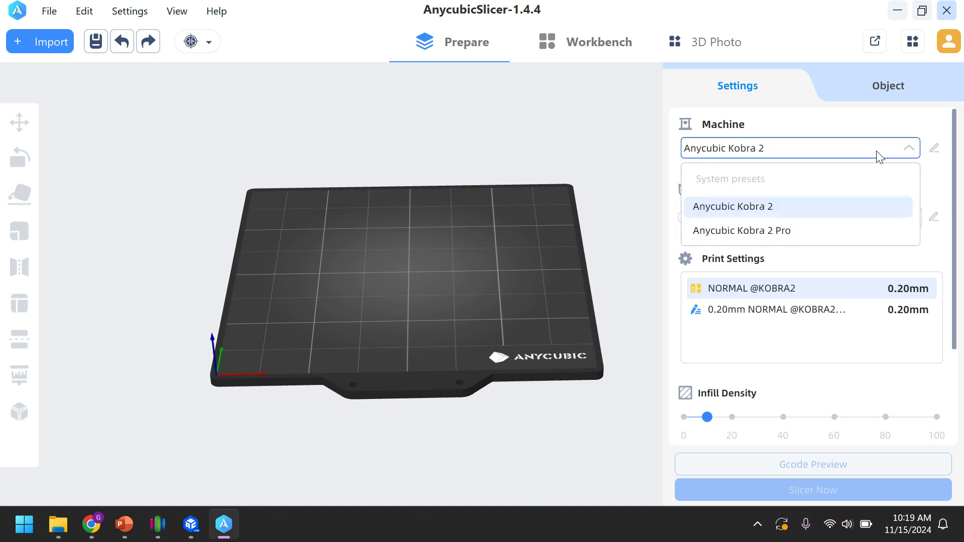
click(709, 234)
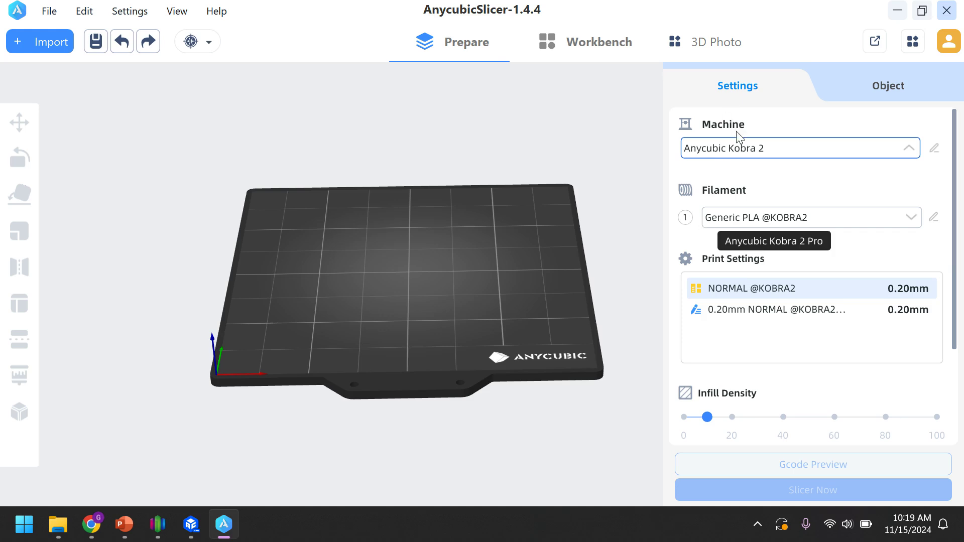
scroll(451, 209, down, 6)
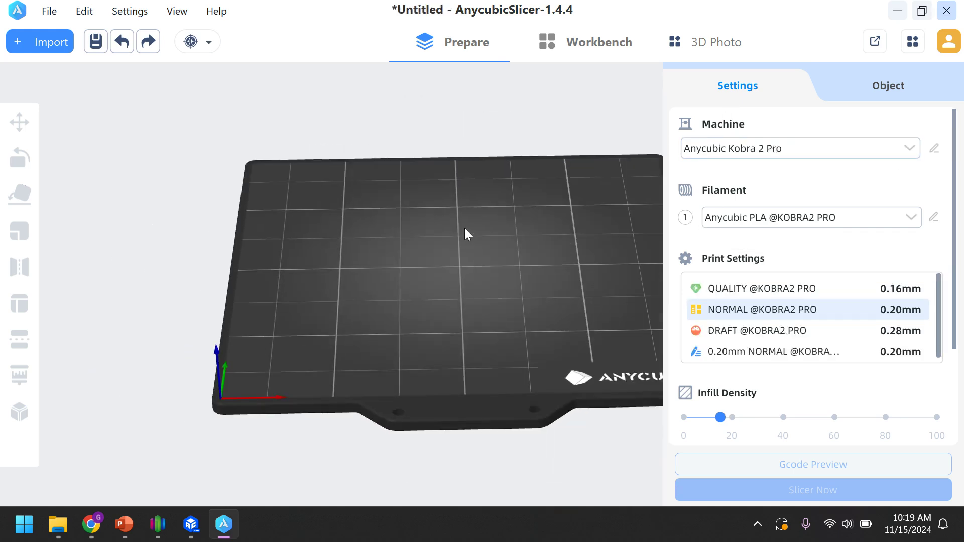
scroll(404, 241, up, 4)
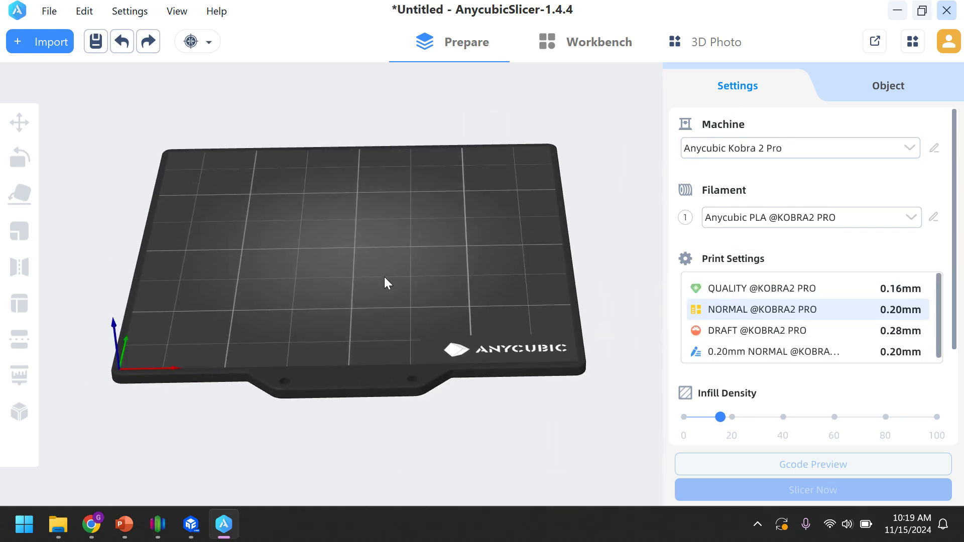
drag(375, 276, 381, 276)
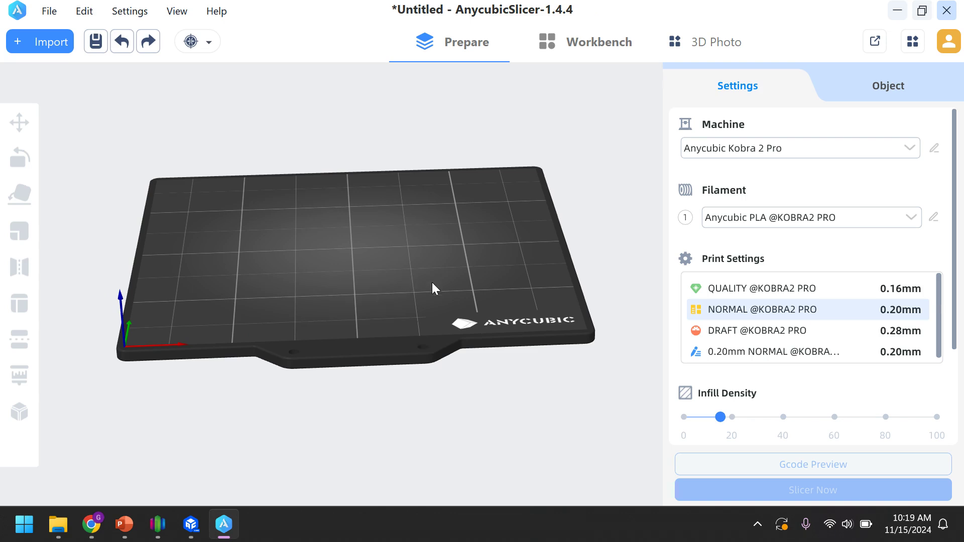
drag(432, 286, 517, 332)
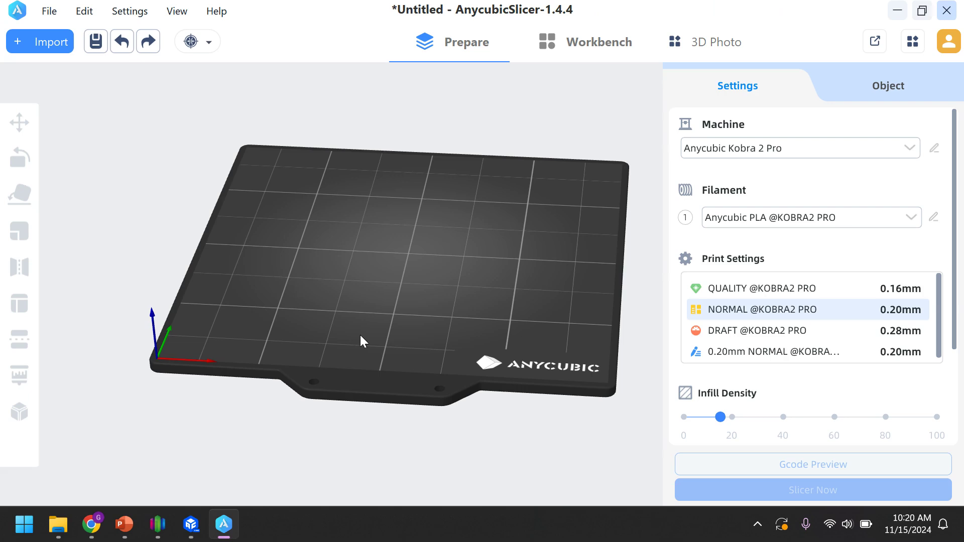
- Import the owner's Part 1 STL model from the Downloads folder onto the build plate
scroll(806, 376, down, 3)
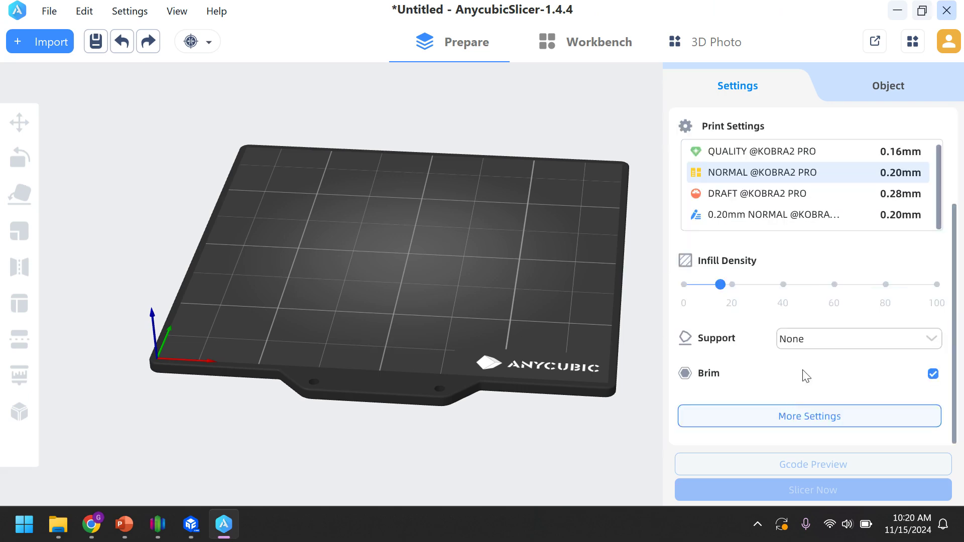
scroll(809, 415, up, 3)
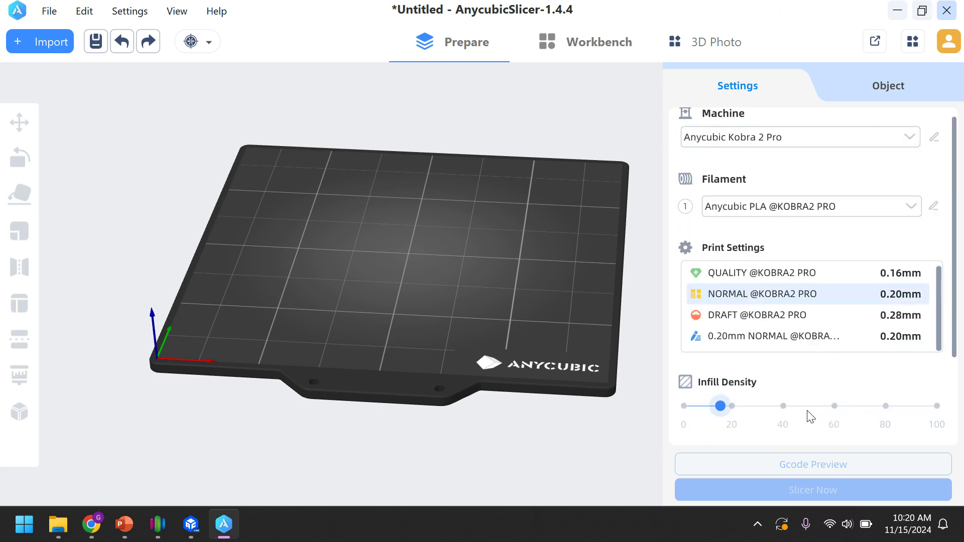
scroll(807, 411, down, 3)
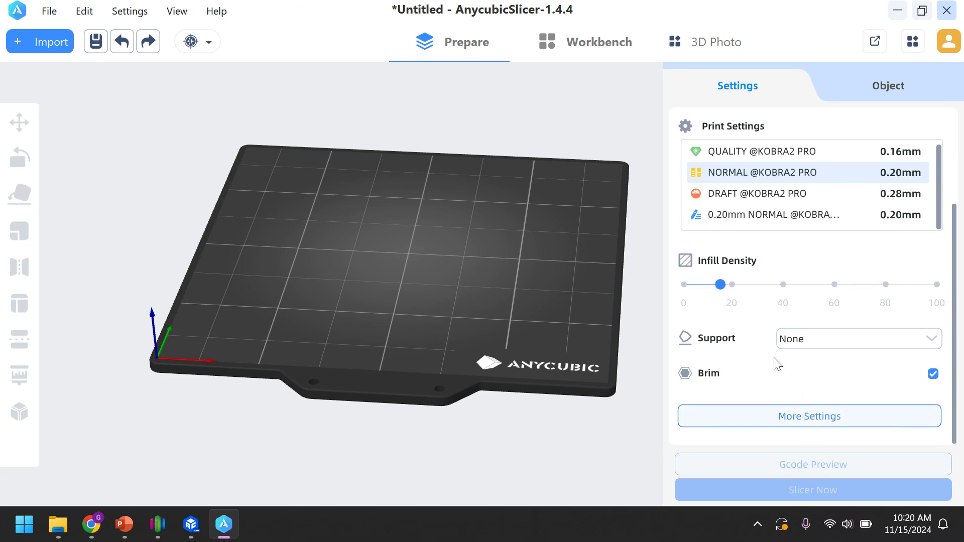
right_drag(429, 288, 383, 277)
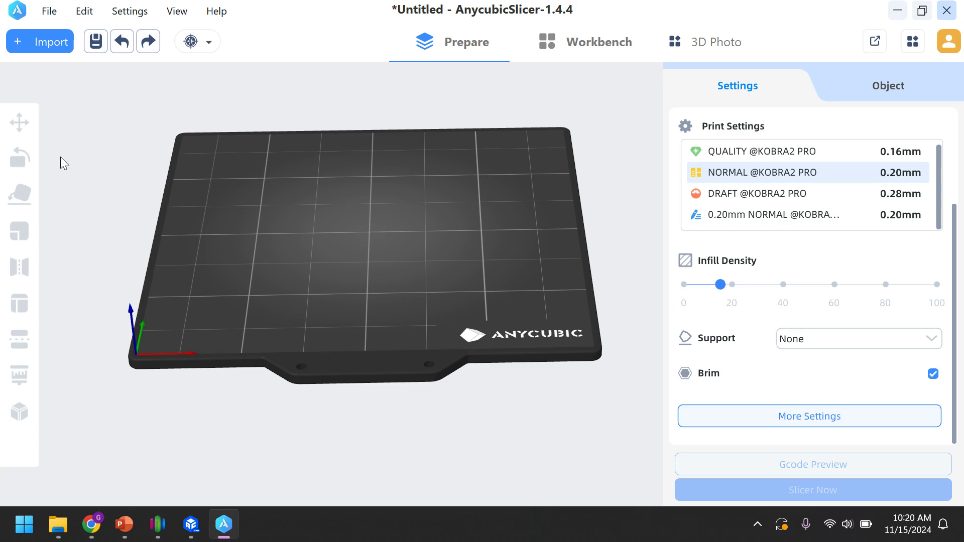
click(41, 44)
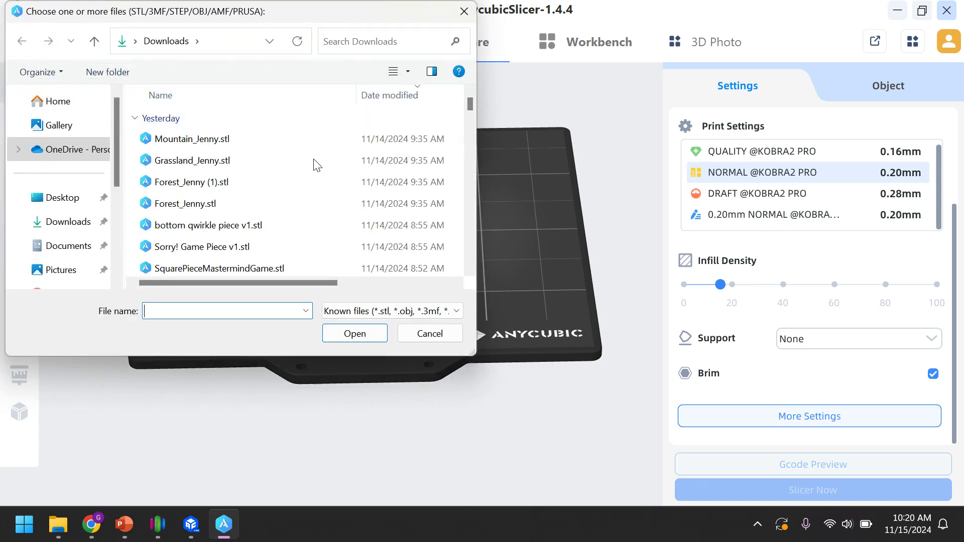
scroll(346, 191, down, 1)
scroll(345, 192, down, 1)
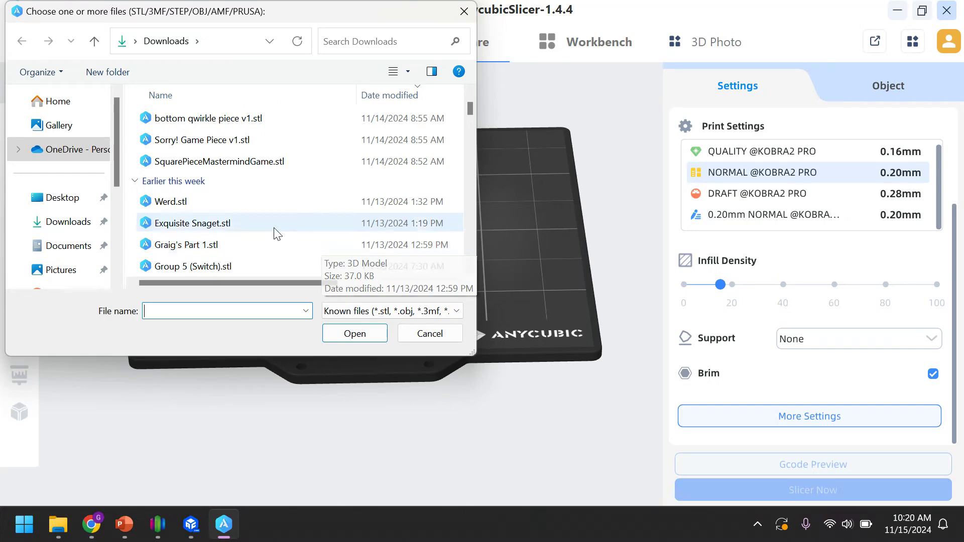
click(237, 247)
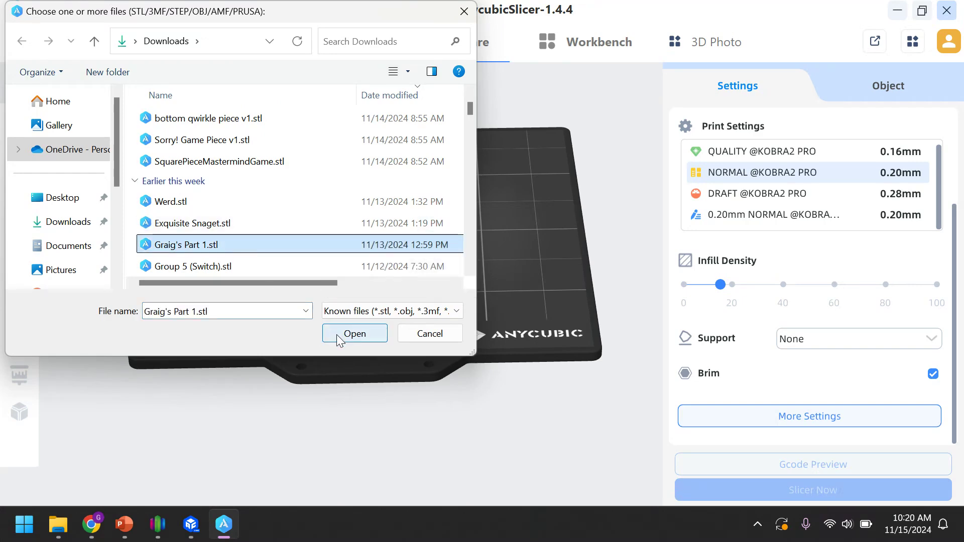
click(354, 334)
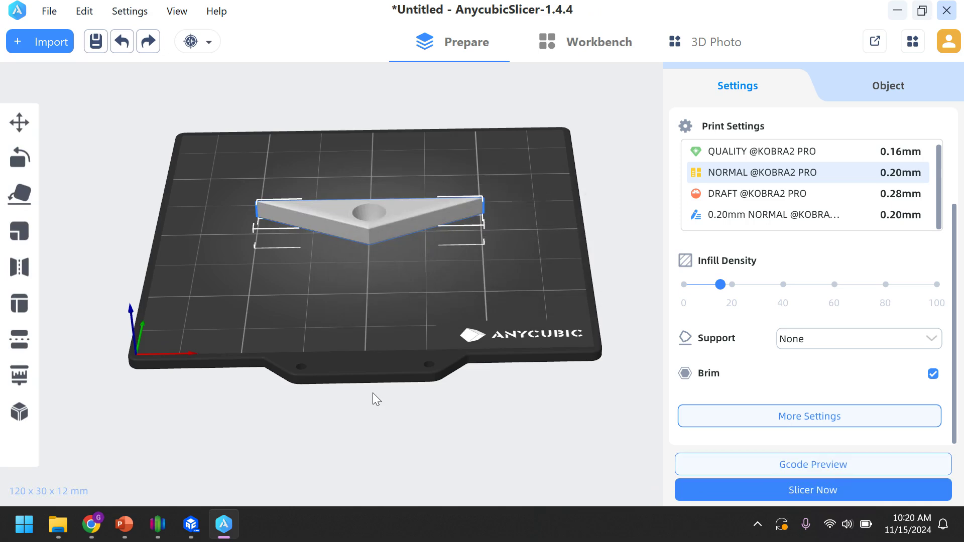
- Examine the imported triangular part and its tapered hole from several angles and distances
mouse_move(372, 393)
mouse_down()
mouse_move(372, 381)
mouse_move(375, 420)
mouse_move(457, 378)
mouse_move(387, 383)
mouse_move(392, 394)
mouse_move(402, 376)
mouse_move(361, 394)
mouse_move(368, 383)
mouse_up()
scroll(374, 400, up, 5)
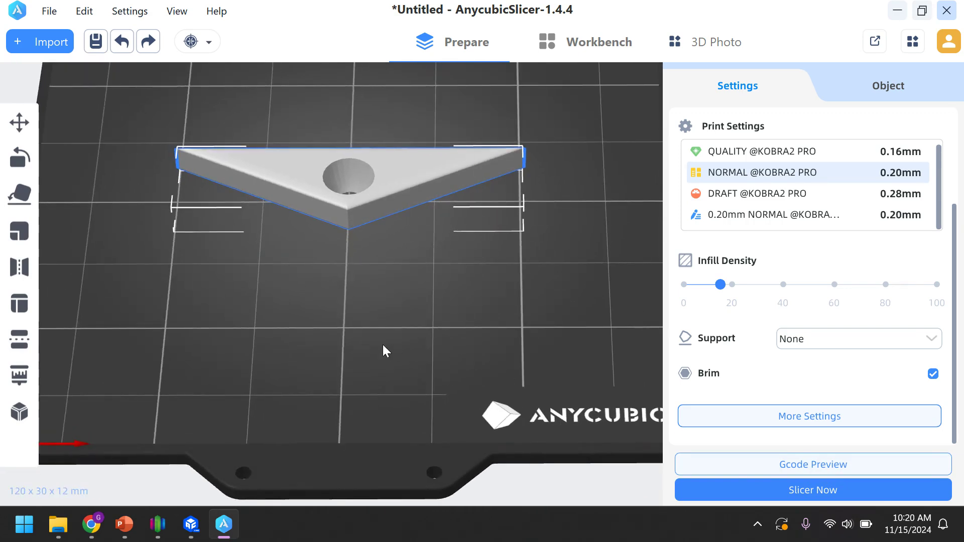
drag(383, 346, 428, 459)
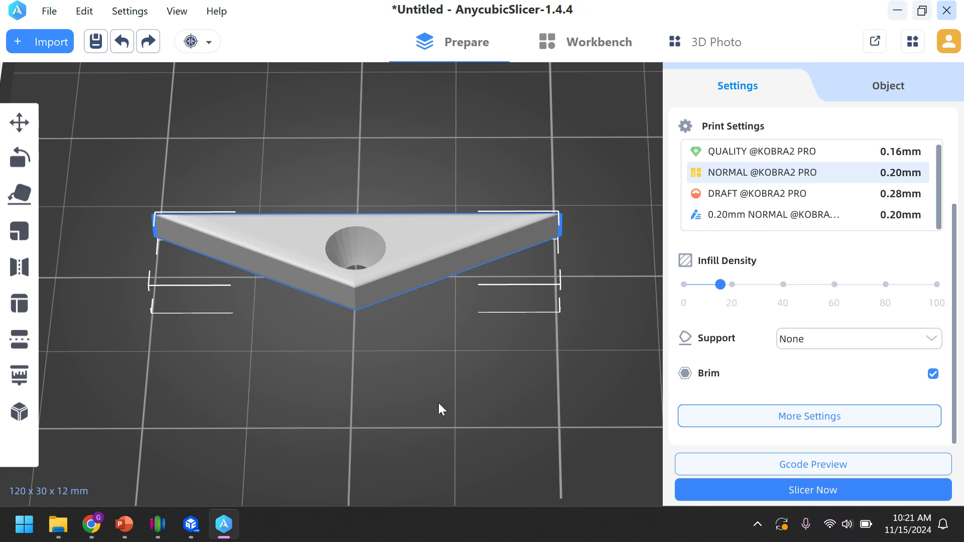
right_drag(420, 397, 402, 376)
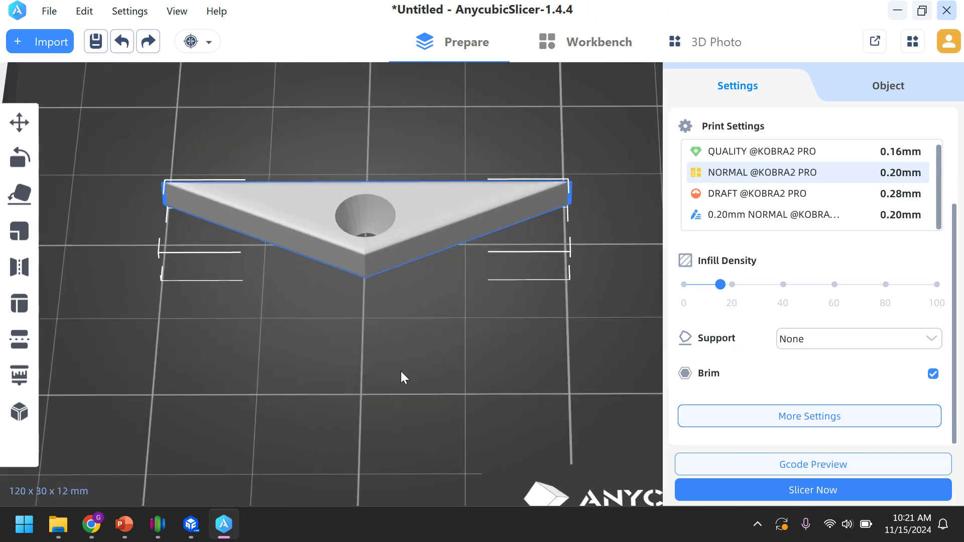
scroll(395, 375, down, 2)
scroll(399, 382, up, 5)
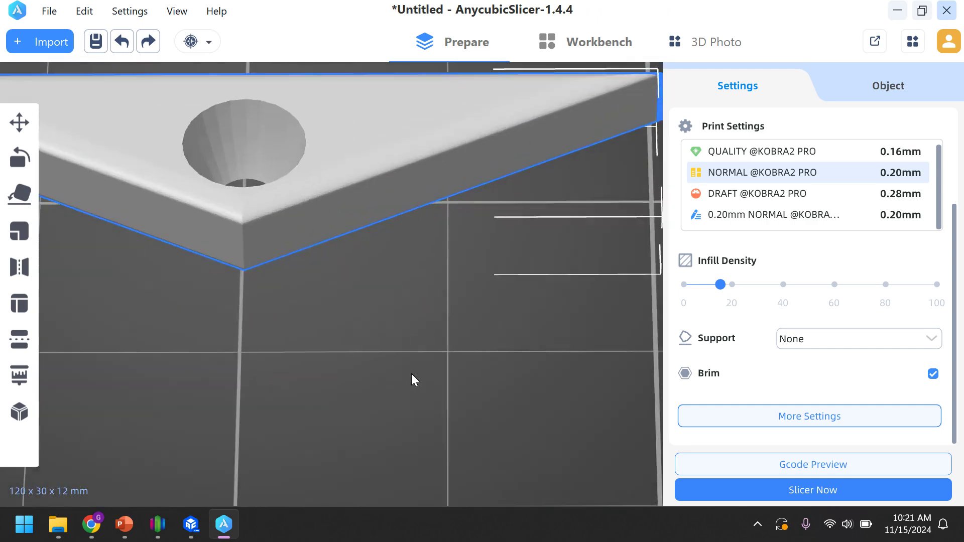
scroll(411, 379, down, 10)
scroll(413, 386, up, 5)
scroll(427, 387, down, 4)
scroll(420, 379, up, 2)
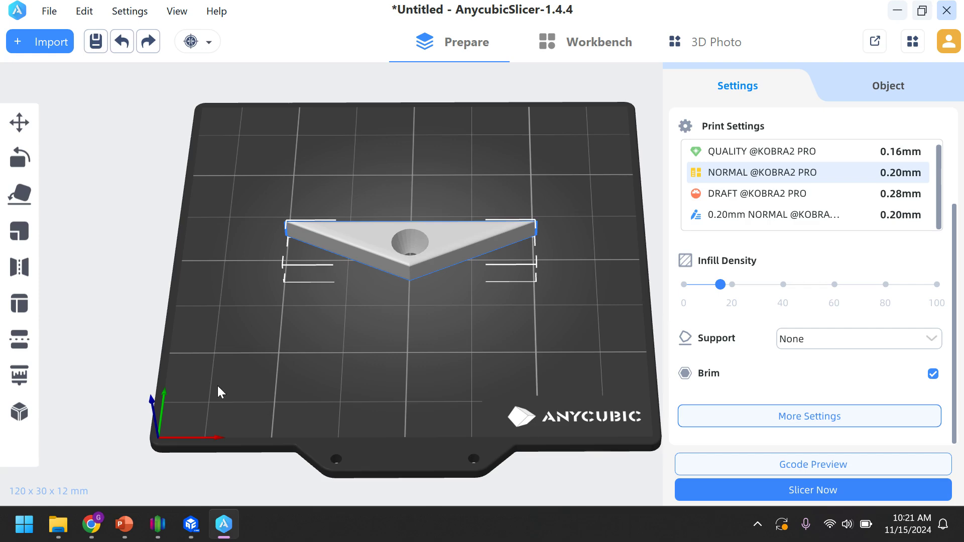
drag(221, 386, 409, 407)
scroll(264, 390, up, 5)
scroll(263, 390, down, 5)
scroll(257, 384, up, 5)
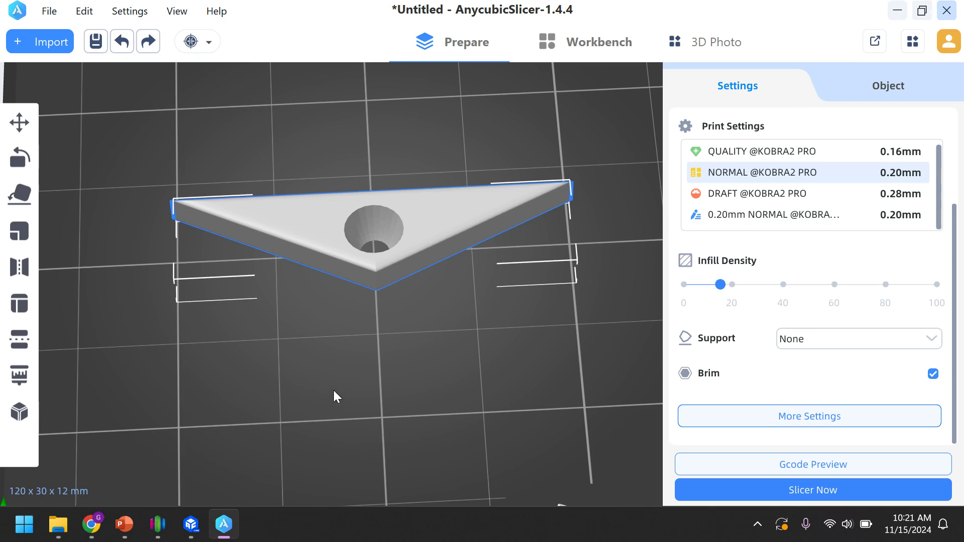
right_drag(300, 409, 317, 332)
right_drag(65, 200, 273, 271)
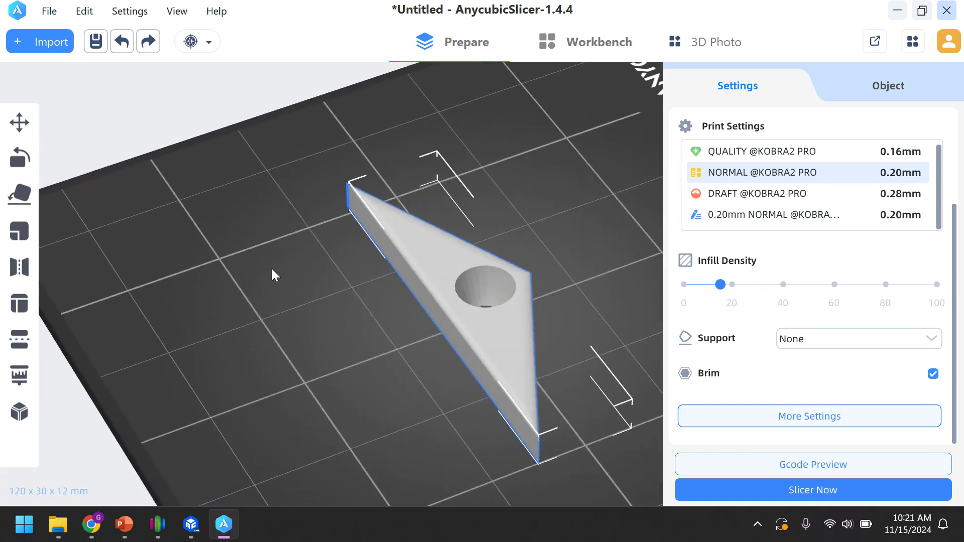
- Rotate the triangular part 90° about the X axis
key(r)
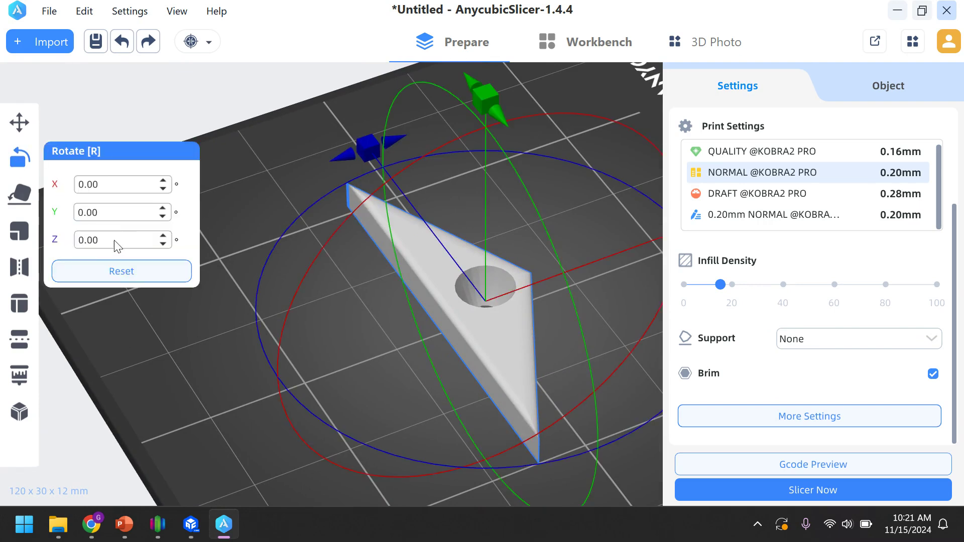
click(115, 184)
text(90)
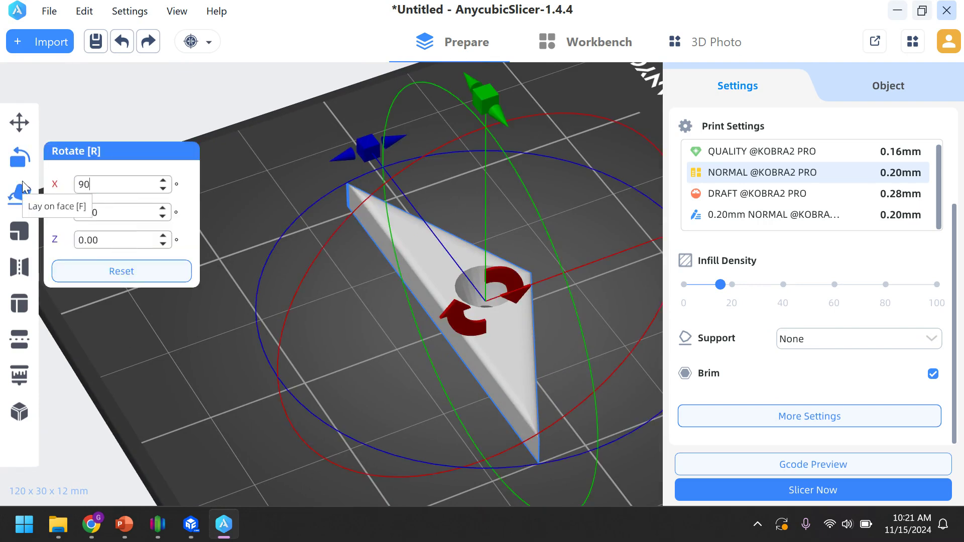
key(Return)
- Select the triangular part and rotate it to 90° about the Z axis
drag(170, 385, 250, 280)
scroll(339, 364, up, 5)
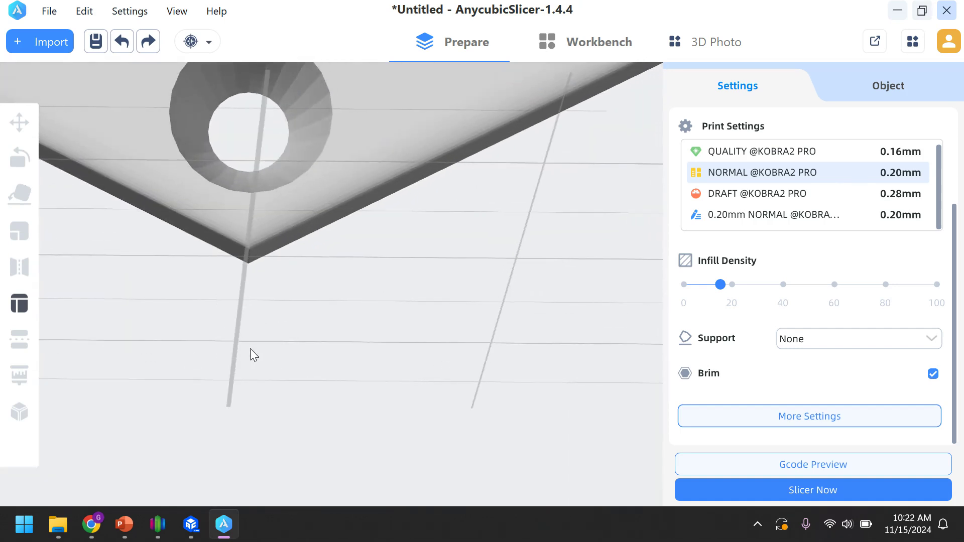
mouse_move(250, 348)
mouse_down()
mouse_move(243, 336)
mouse_move(244, 351)
mouse_up()
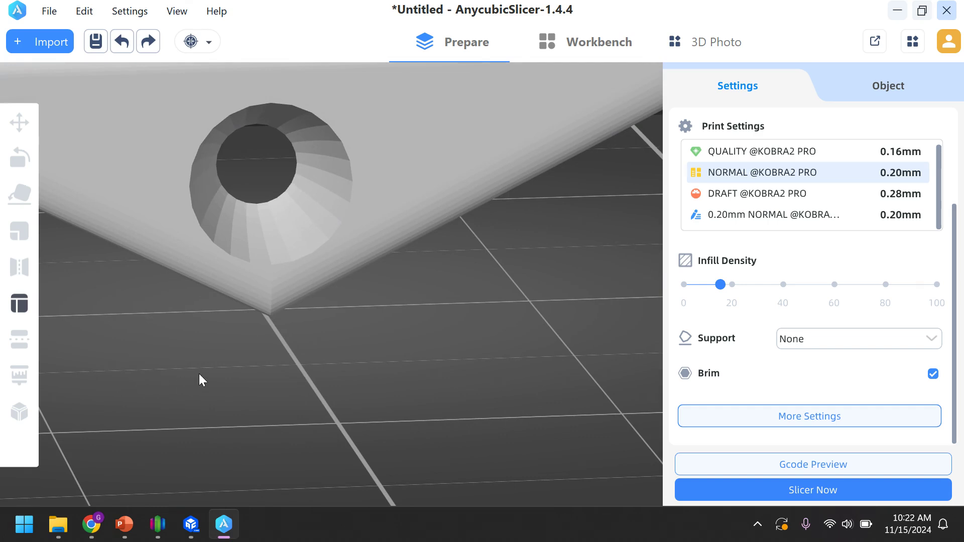
mouse_move(199, 375)
mouse_down()
mouse_move(252, 362)
mouse_move(273, 371)
mouse_move(206, 363)
mouse_move(202, 389)
mouse_move(212, 383)
mouse_up()
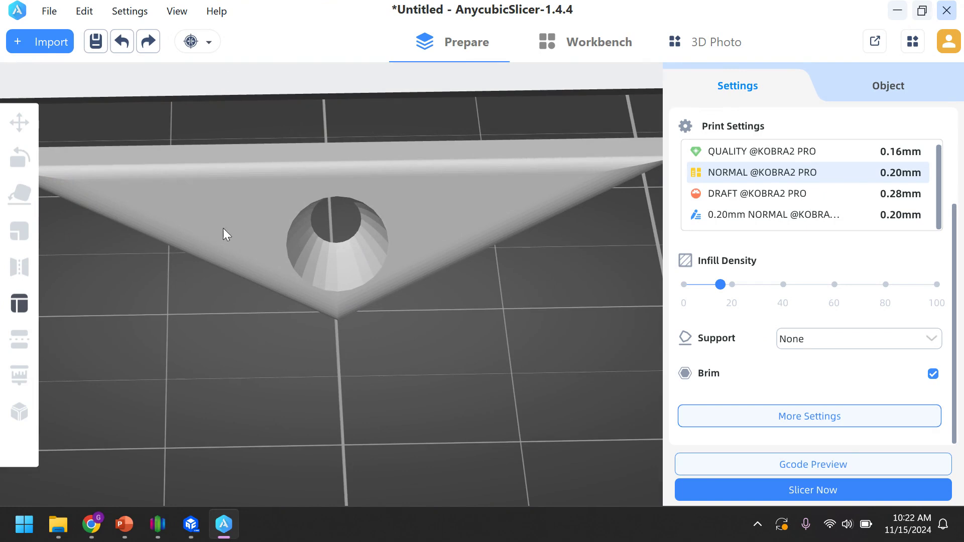
click(222, 203)
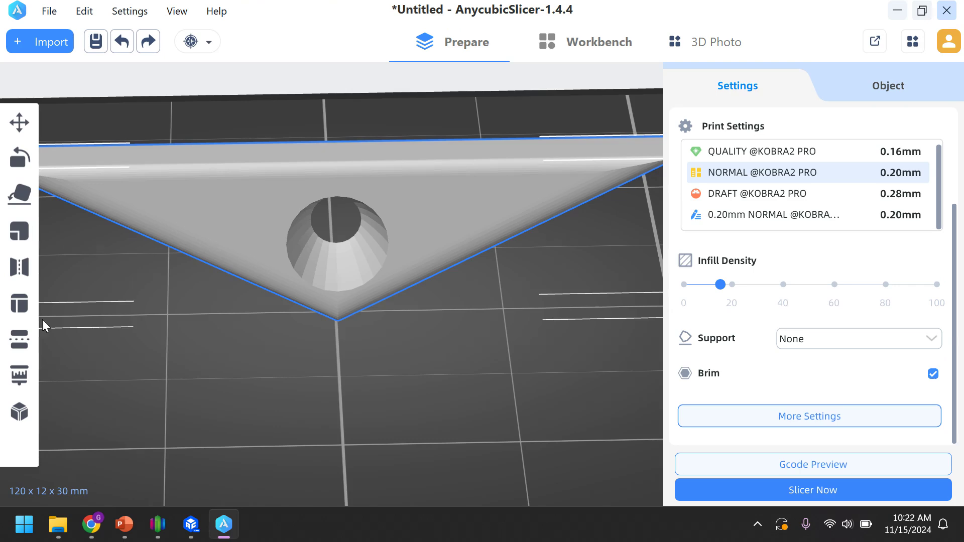
drag(131, 336, 185, 339)
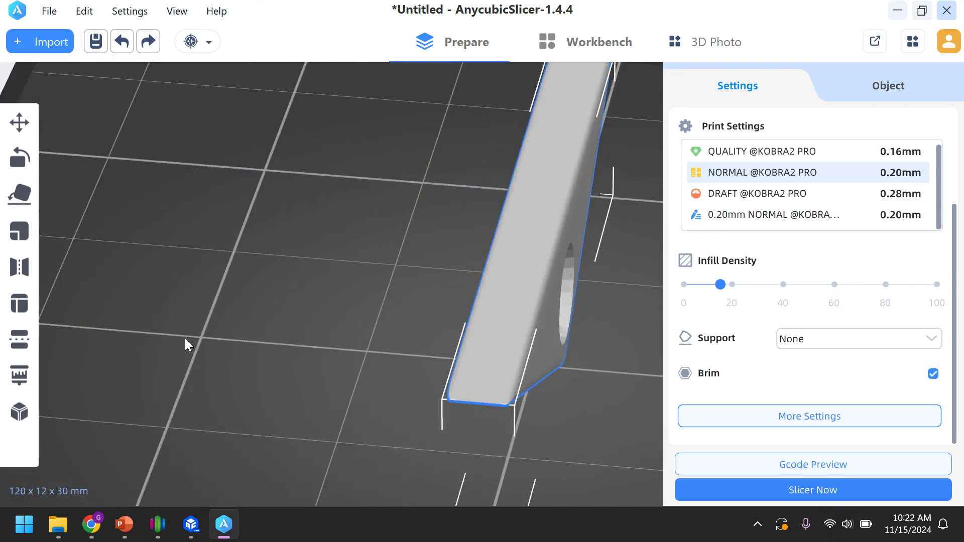
click(17, 160)
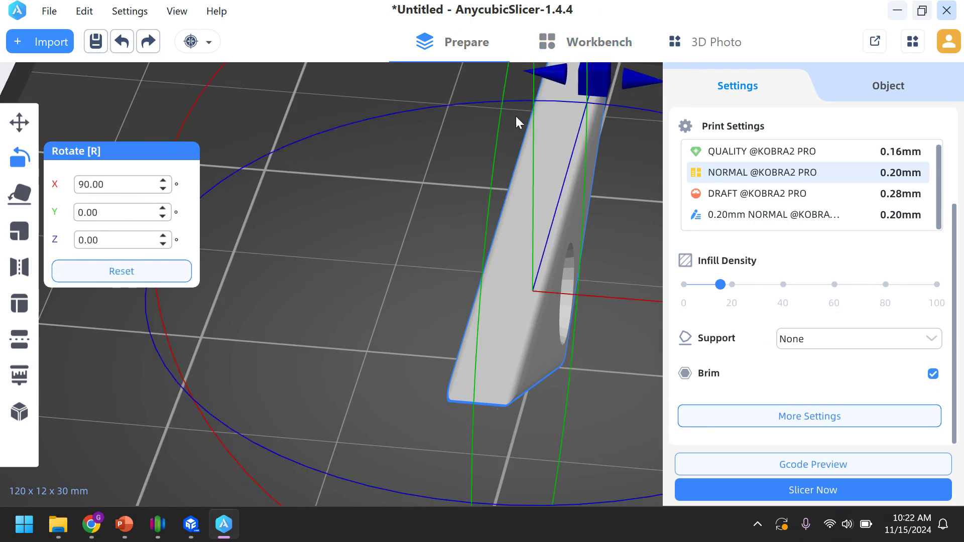
drag(516, 116, 429, 175)
mouse_move(468, 146)
mouse_down()
mouse_move(374, 140)
mouse_move(450, 148)
mouse_up()
double_click(107, 242)
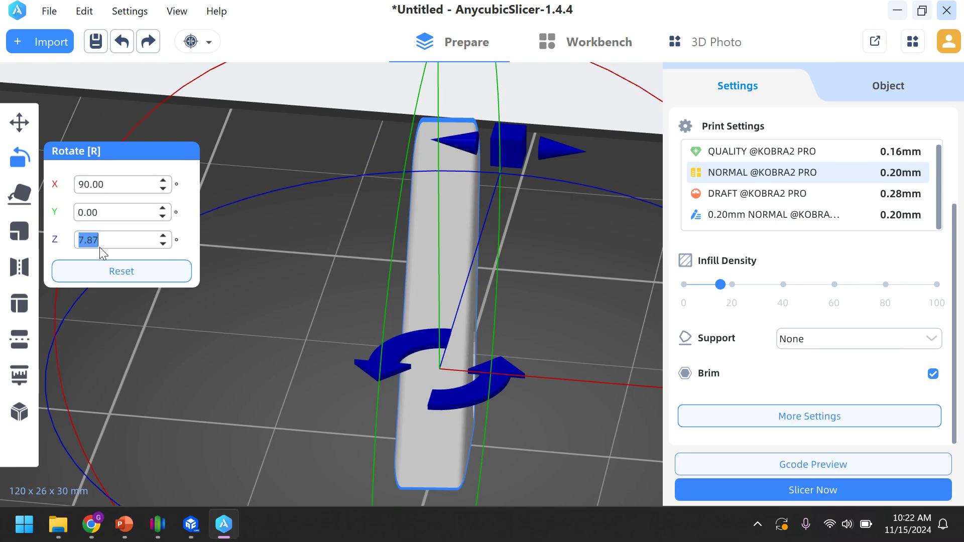
text(90)
key(Return)
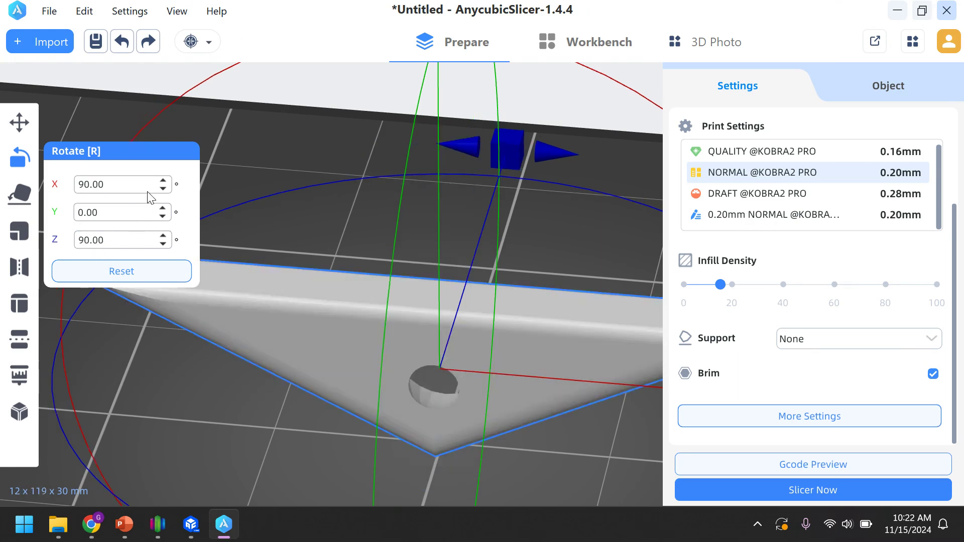
- Turn the part 180° about the Y axis, and reset all its rotations
double_click(130, 217)
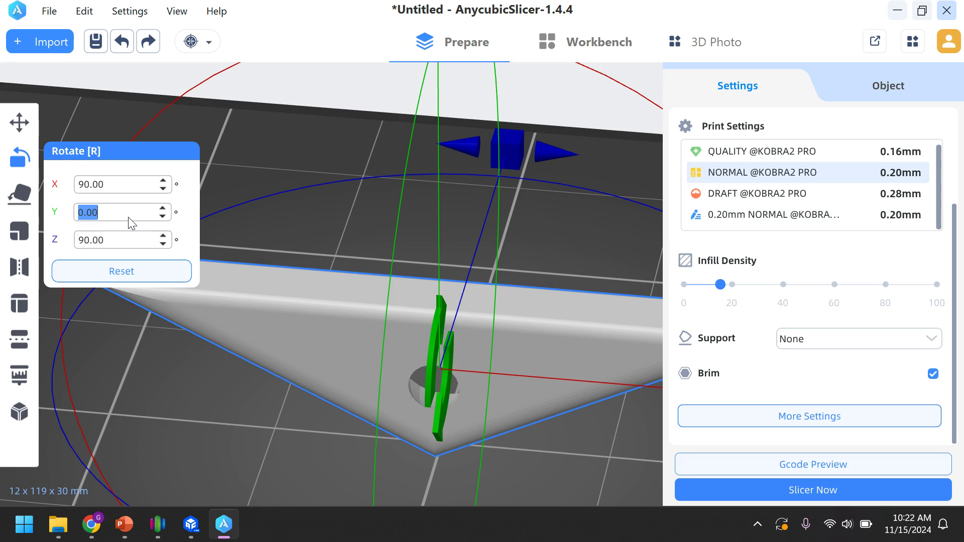
text(180)
key(Return)
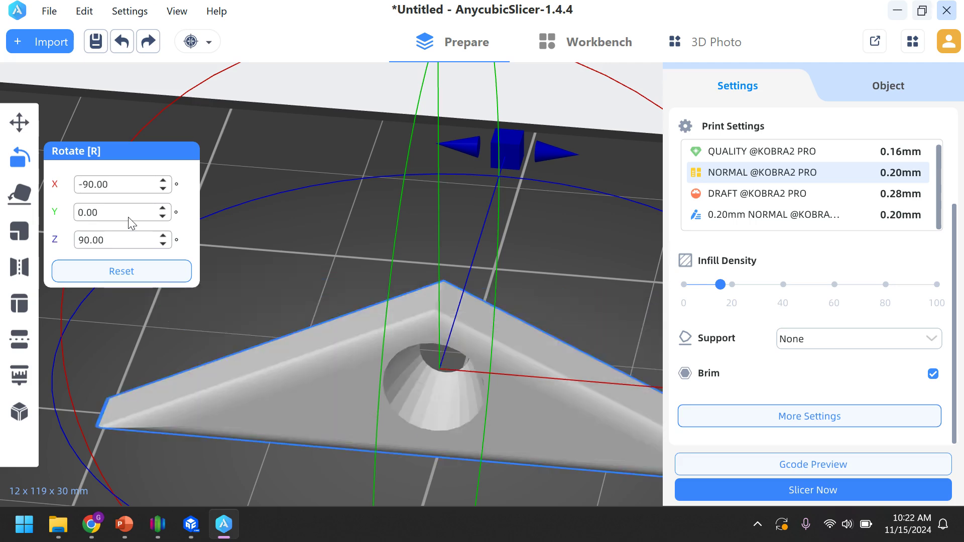
click(159, 273)
drag(211, 280, 332, 257)
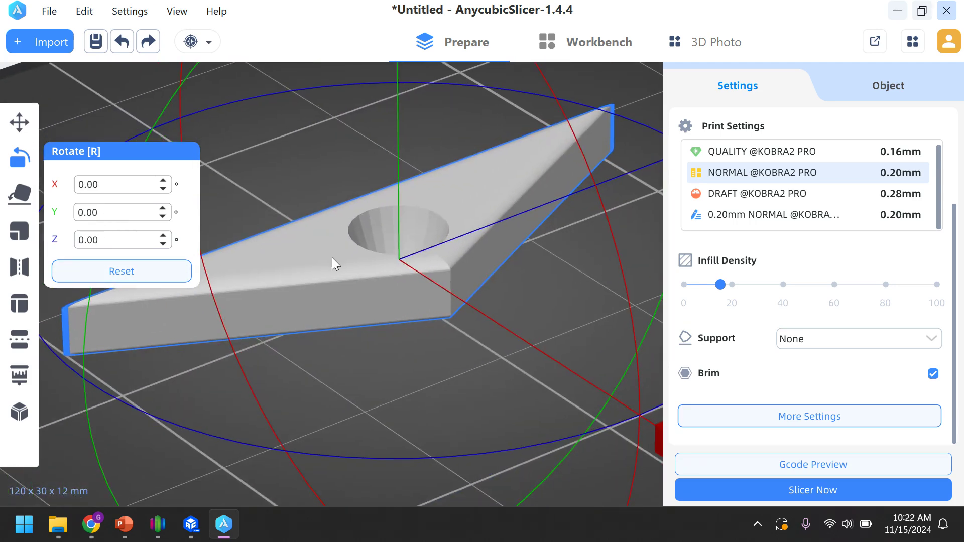
- Rotate the part 90° about the X axis, and flip it over by changing the X rotation to -90°
click(121, 186)
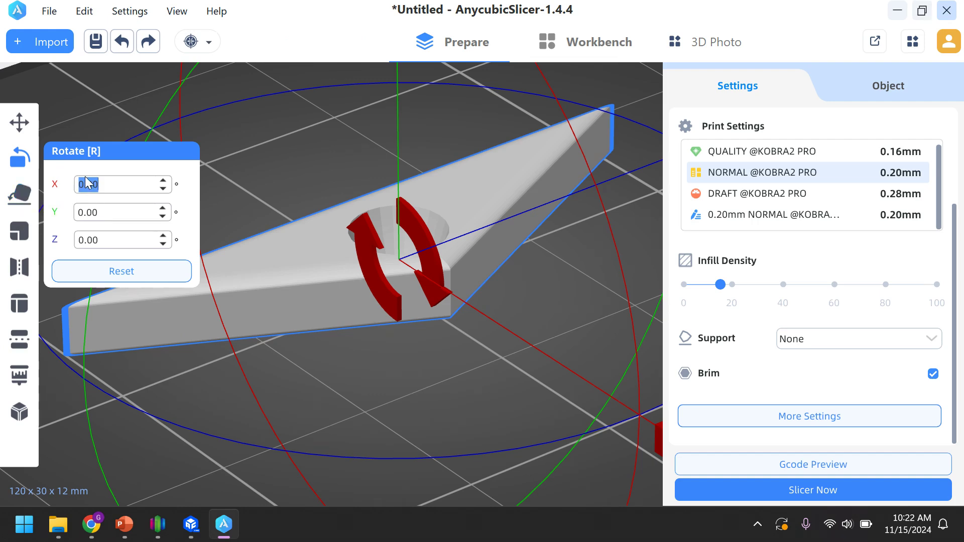
text(90)
key(Return)
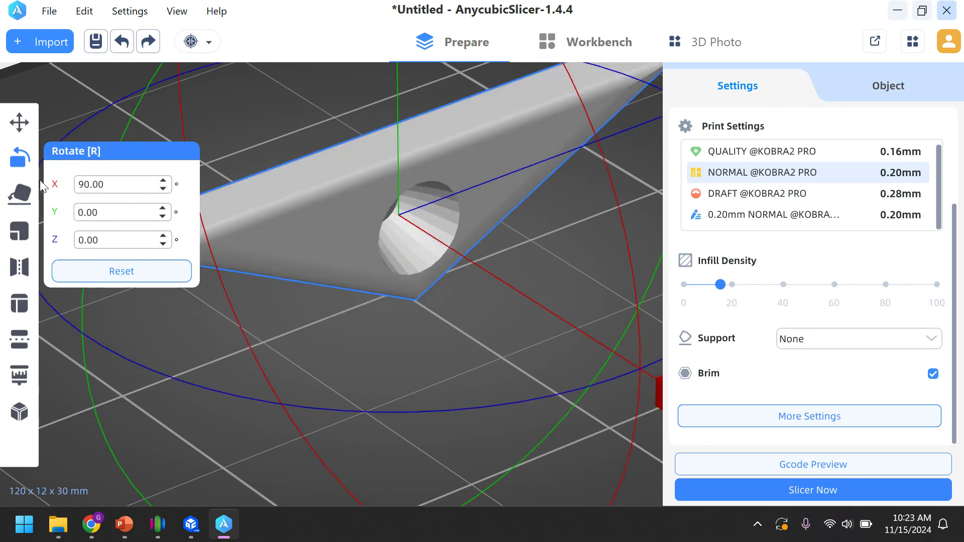
click(81, 185)
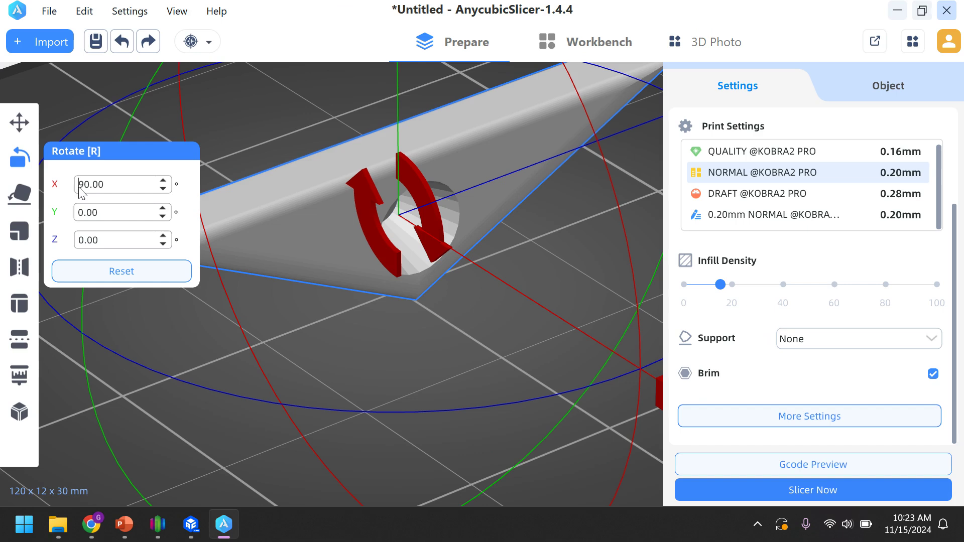
text(-)
key(Return)
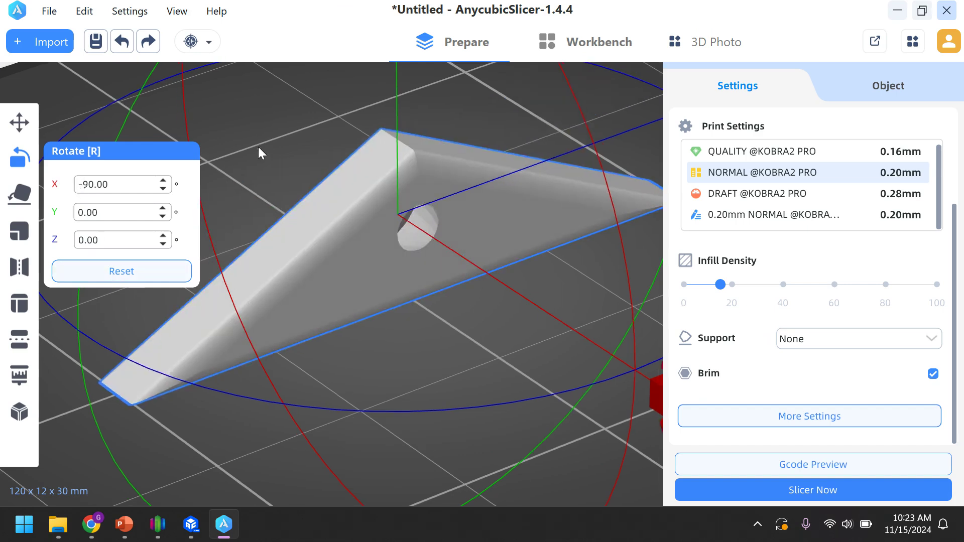
- Lay the part flat on the build plate using its large triangular face with the hole's narrow opening
click(325, 359)
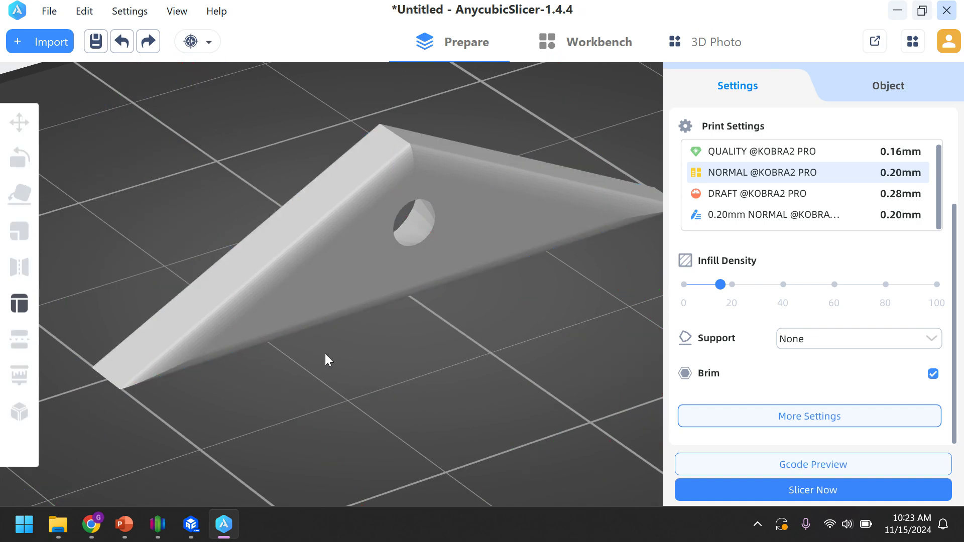
click(284, 281)
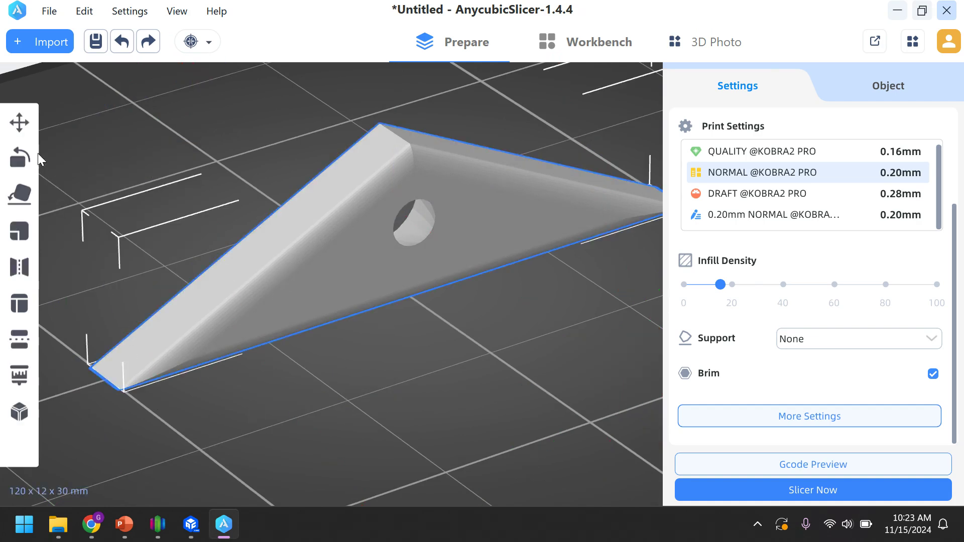
click(21, 194)
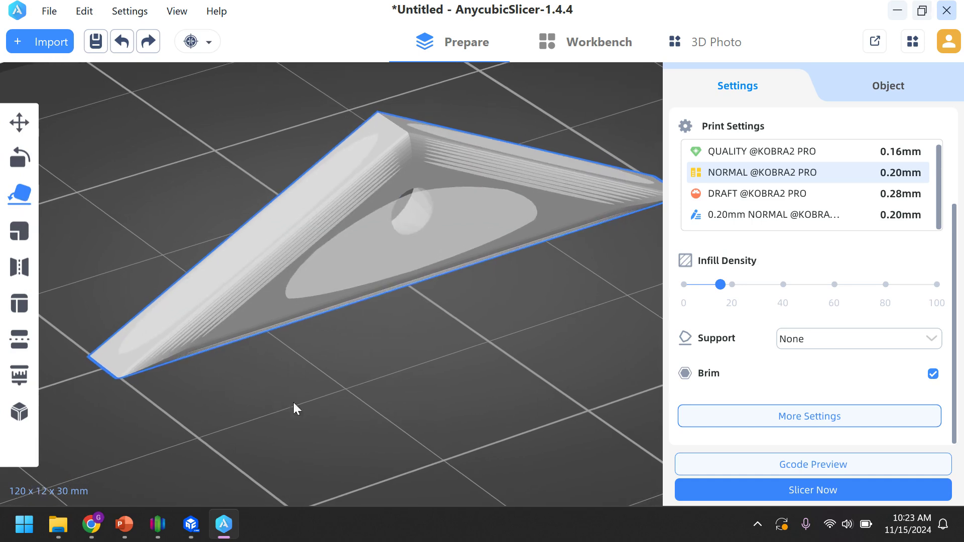
drag(339, 419, 370, 384)
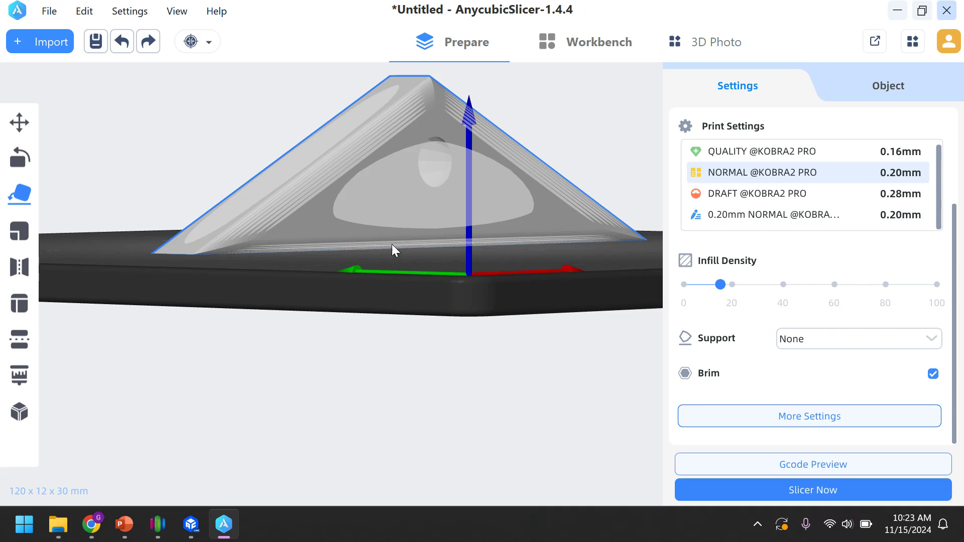
click(393, 206)
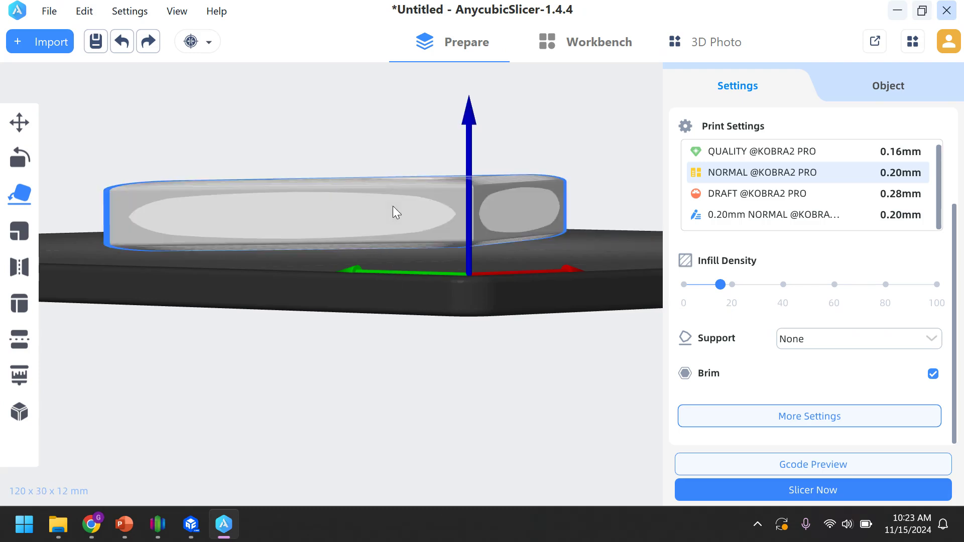
drag(408, 394, 381, 451)
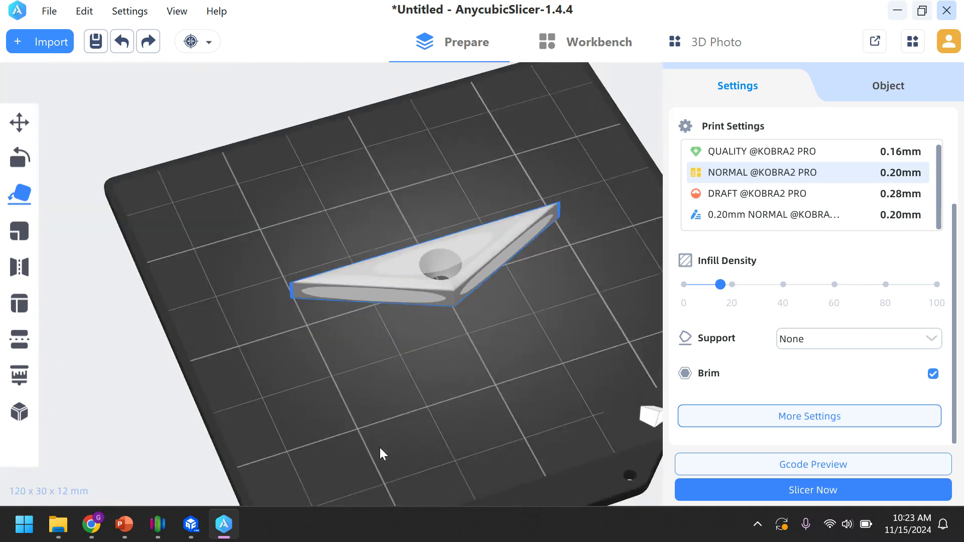
scroll(369, 458, up, 3)
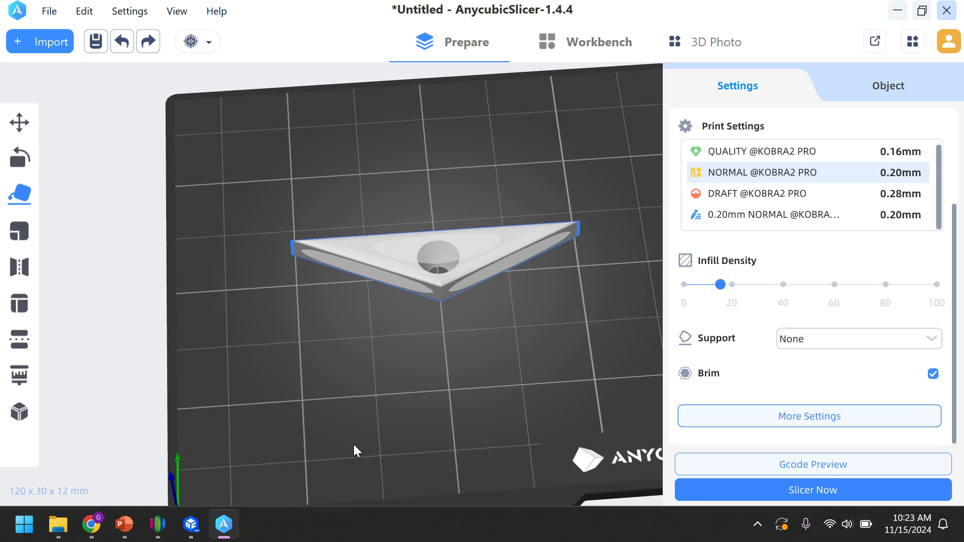
drag(353, 444, 333, 421)
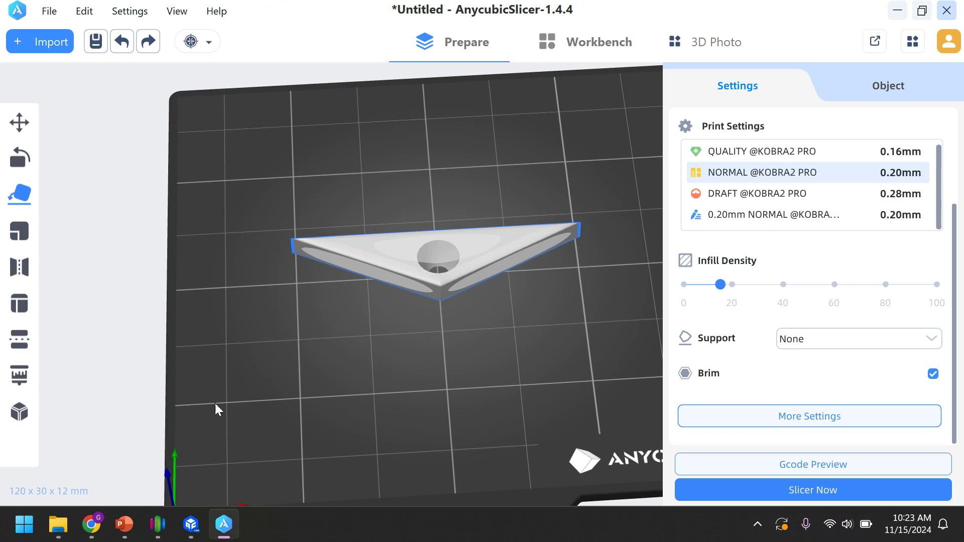
drag(341, 408, 290, 399)
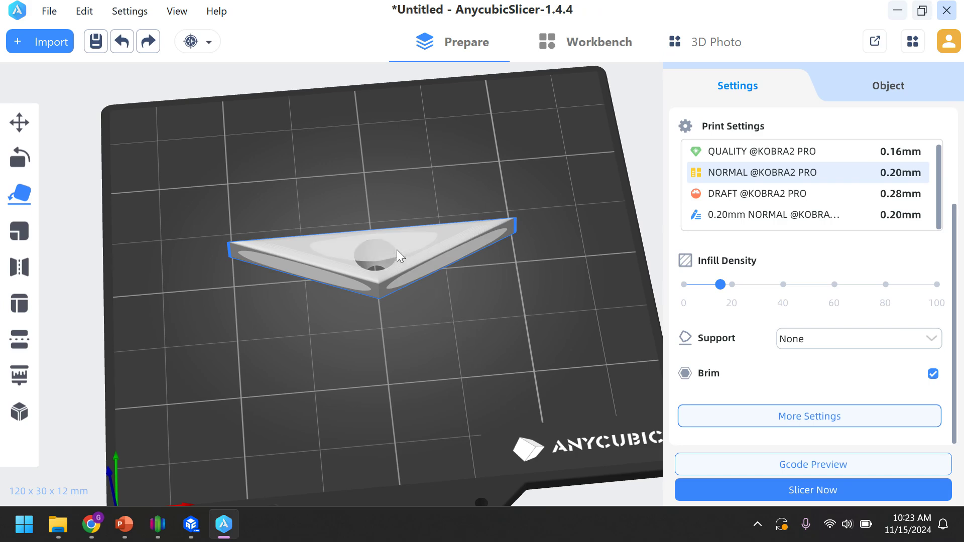
- Import Exquisite Snaget.stl from the Downloads folder as a second model on the build plate
click(43, 47)
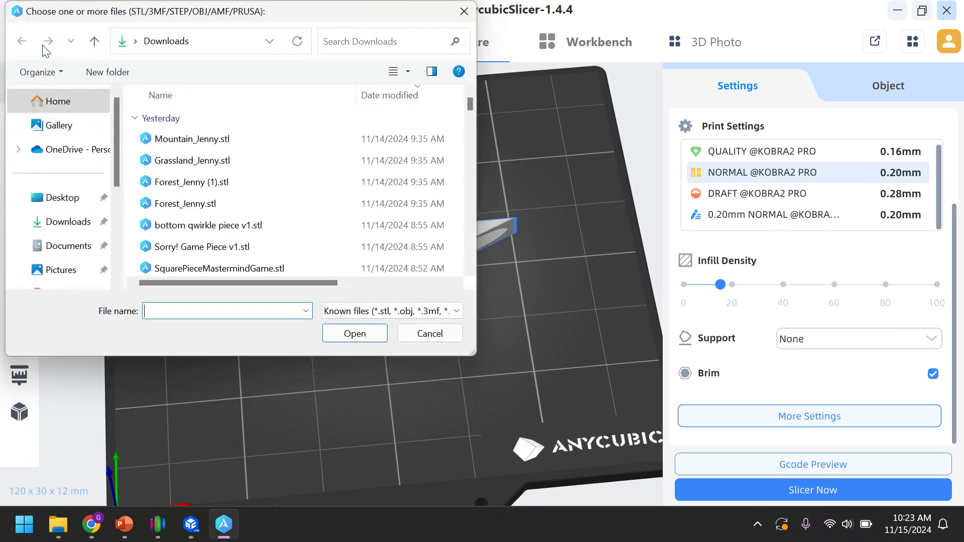
click(85, 225)
scroll(218, 218, down, 2)
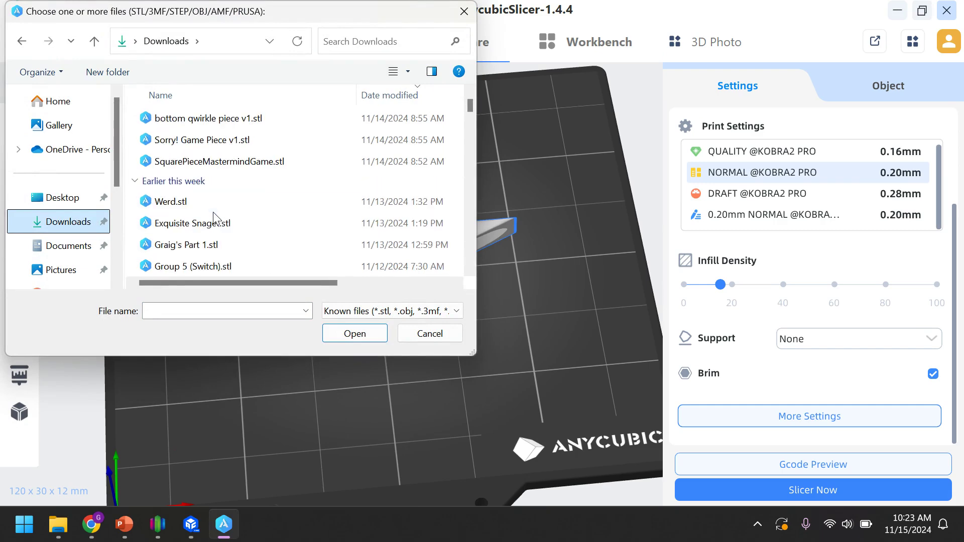
click(181, 226)
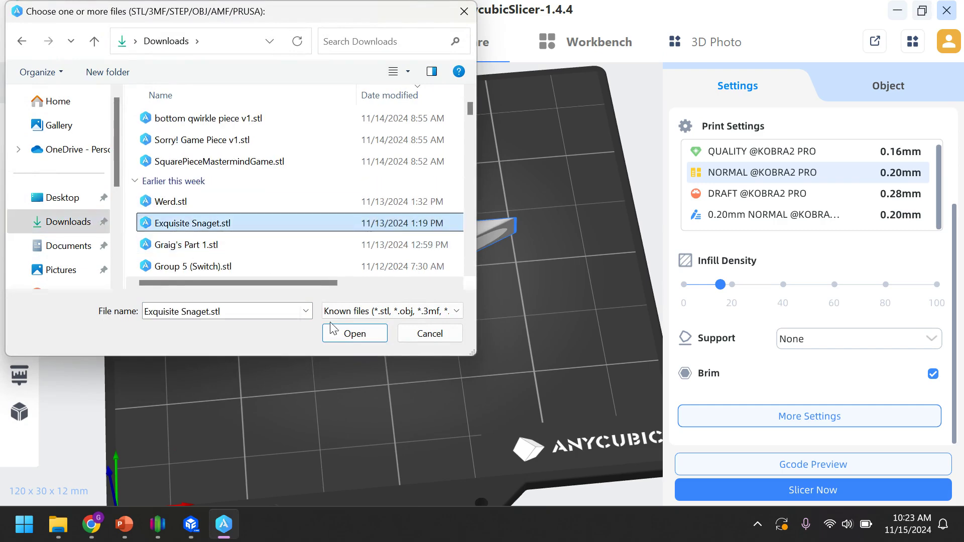
click(355, 334)
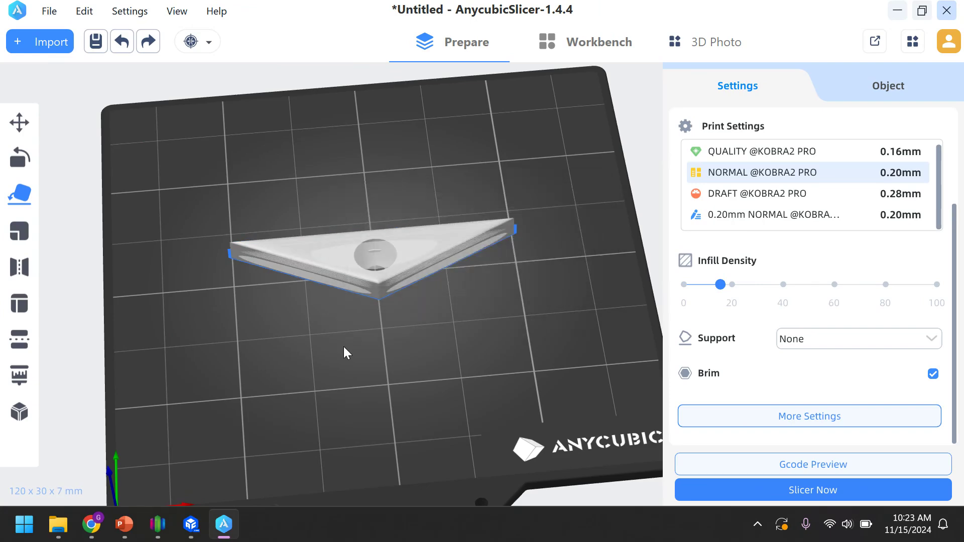
- Lay out the two overlapping models on the build plate with 6 mm spacing and rotations disabled, and clear the selection
right_drag(333, 419, 327, 389)
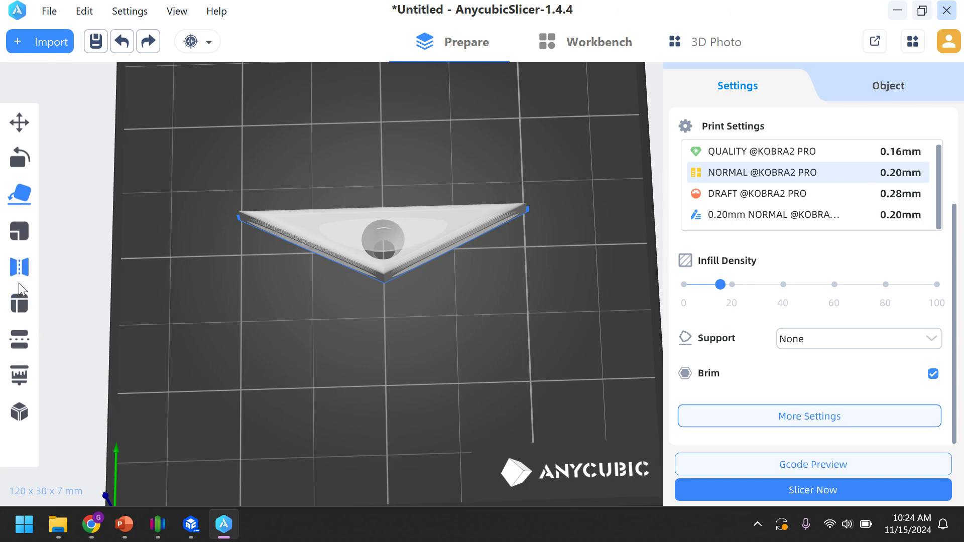
click(20, 309)
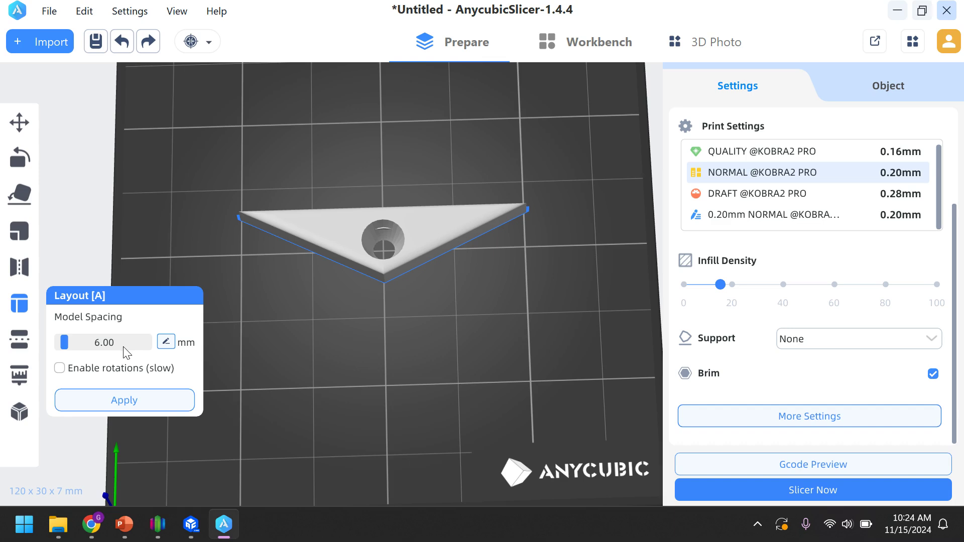
click(130, 405)
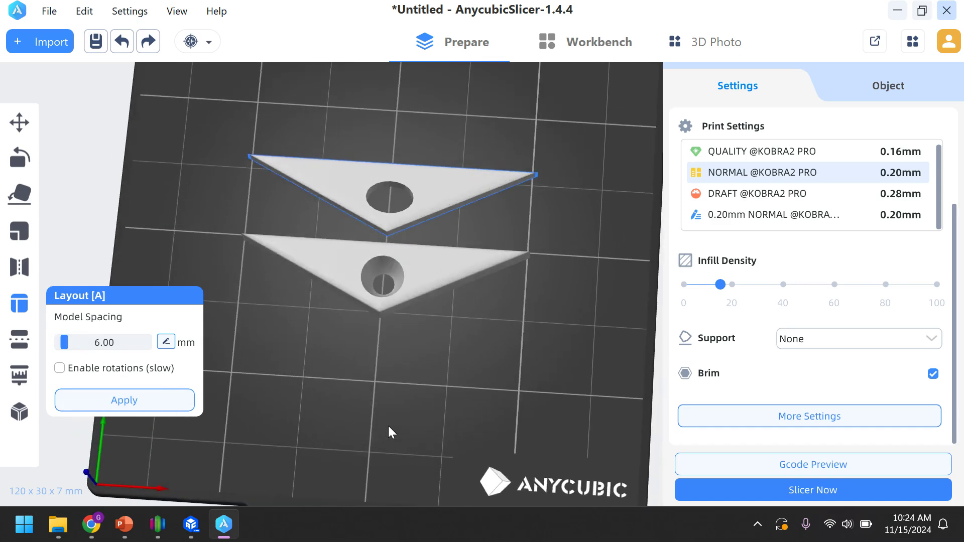
mouse_move(387, 426)
right_down()
mouse_move(372, 405)
mouse_move(372, 420)
mouse_move(396, 418)
mouse_move(392, 411)
right_up()
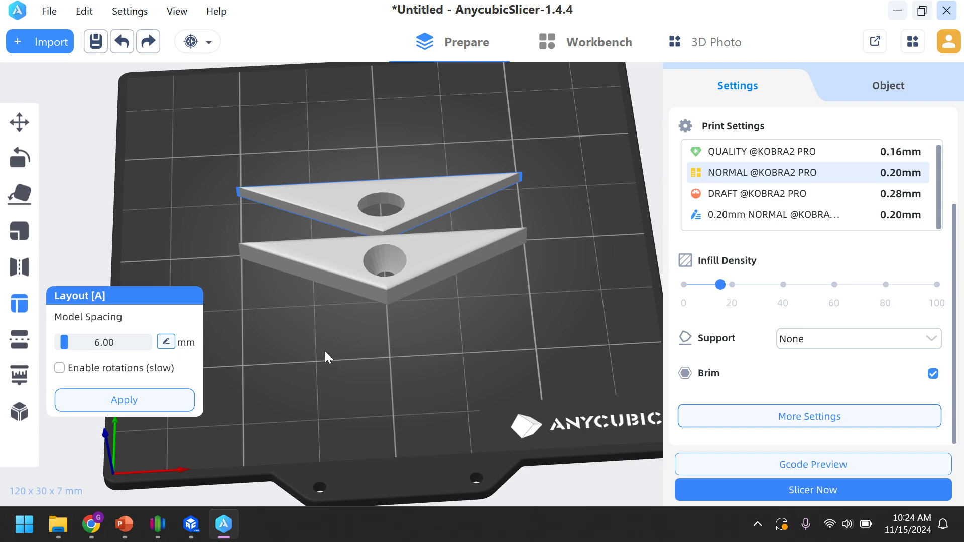
right_drag(302, 375, 323, 394)
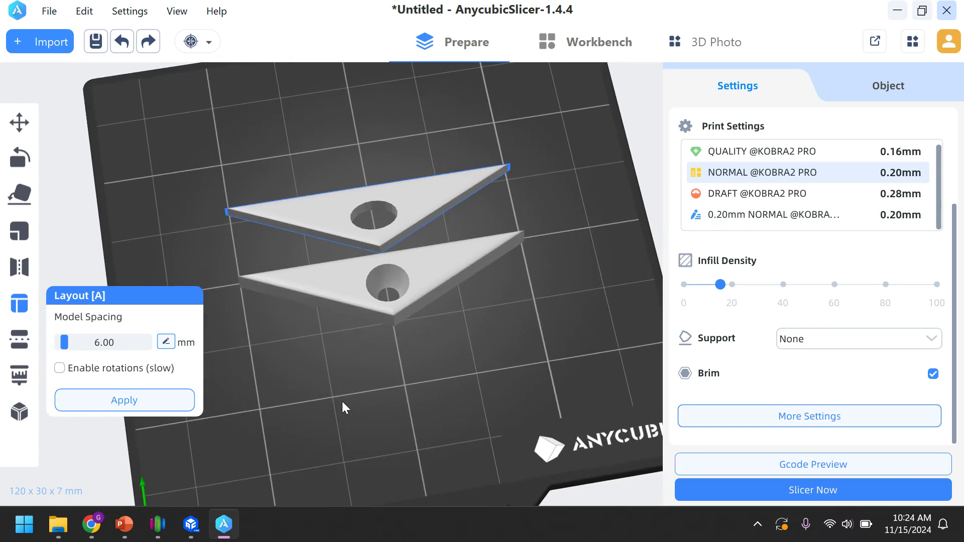
click(342, 371)
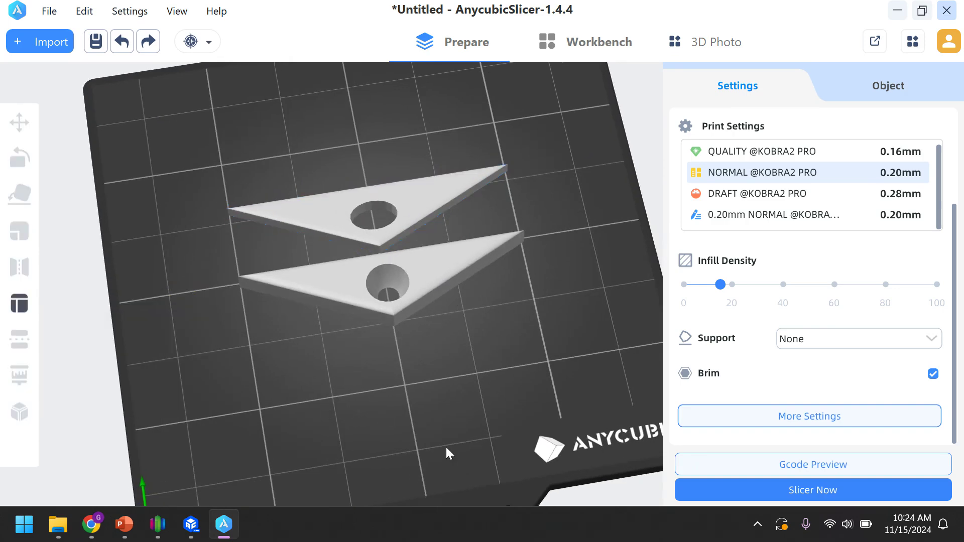
drag(449, 454, 375, 393)
drag(409, 451, 397, 399)
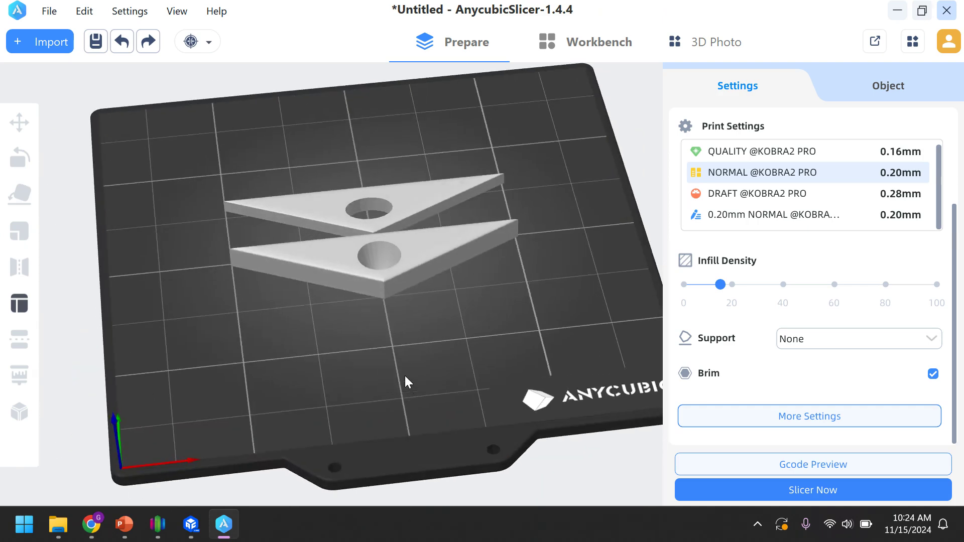
scroll(404, 381, up, 2)
drag(343, 396, 368, 432)
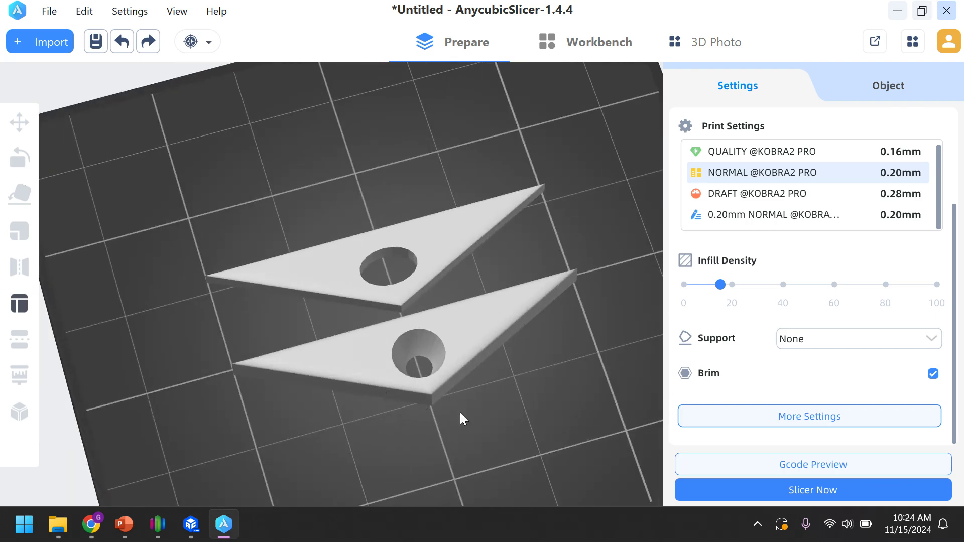
drag(460, 413, 478, 411)
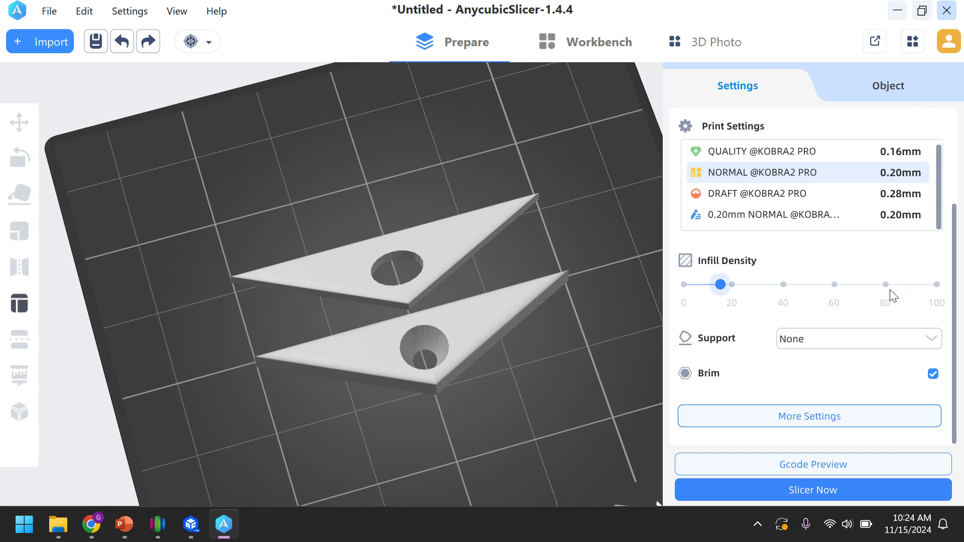
scroll(854, 234, up, 3)
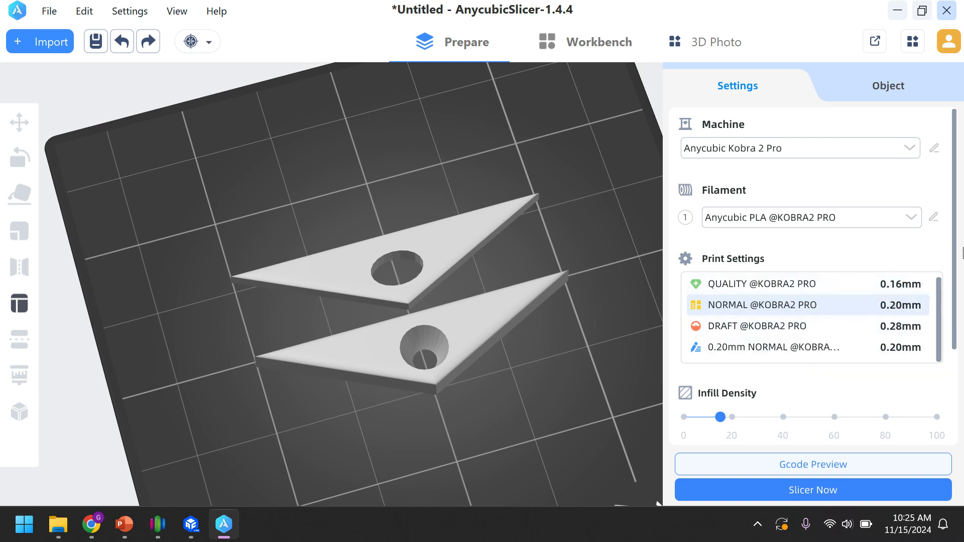
drag(955, 245, 957, 356)
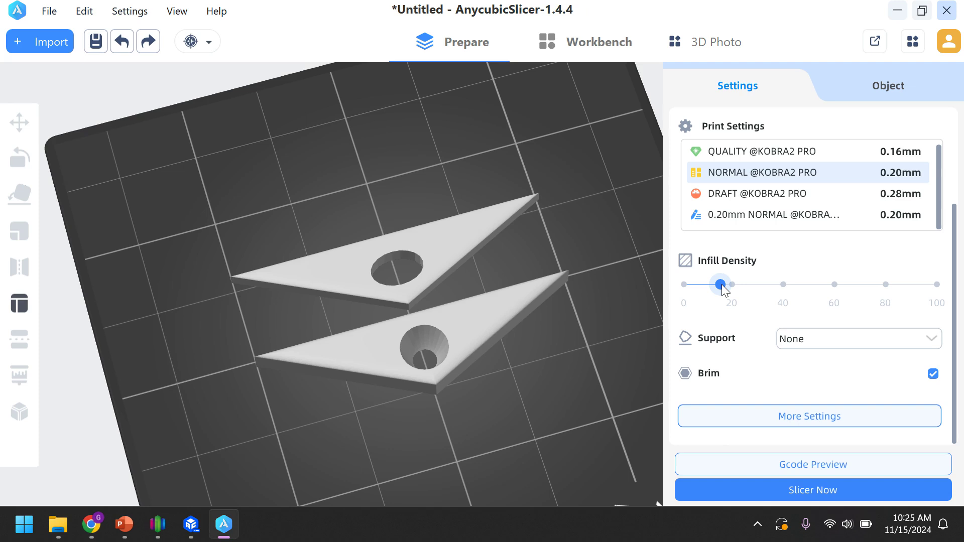
click(542, 299)
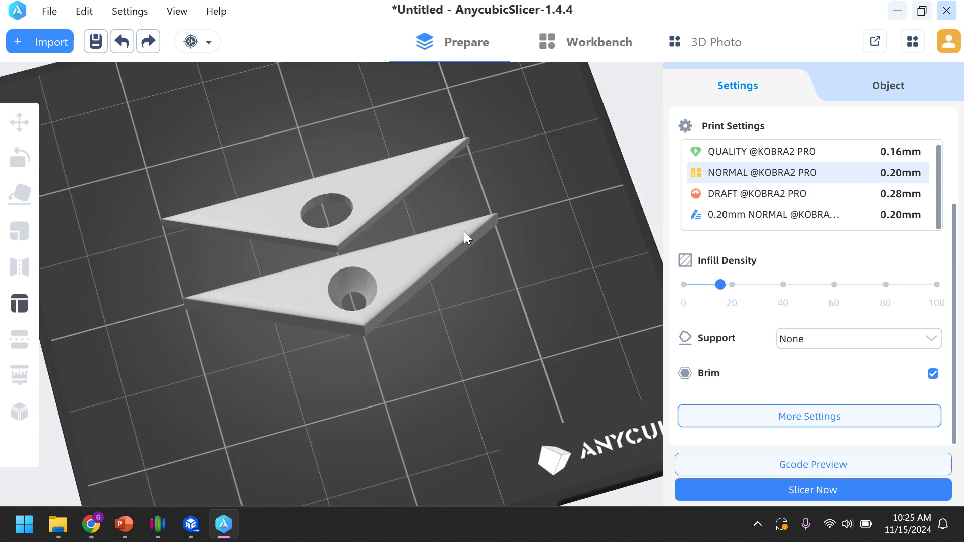
drag(432, 303, 433, 315)
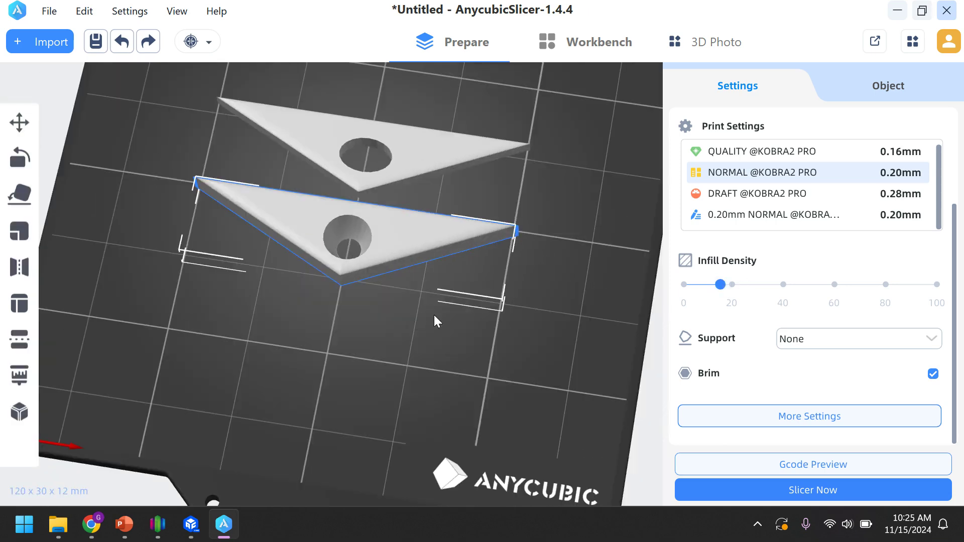
click(785, 490)
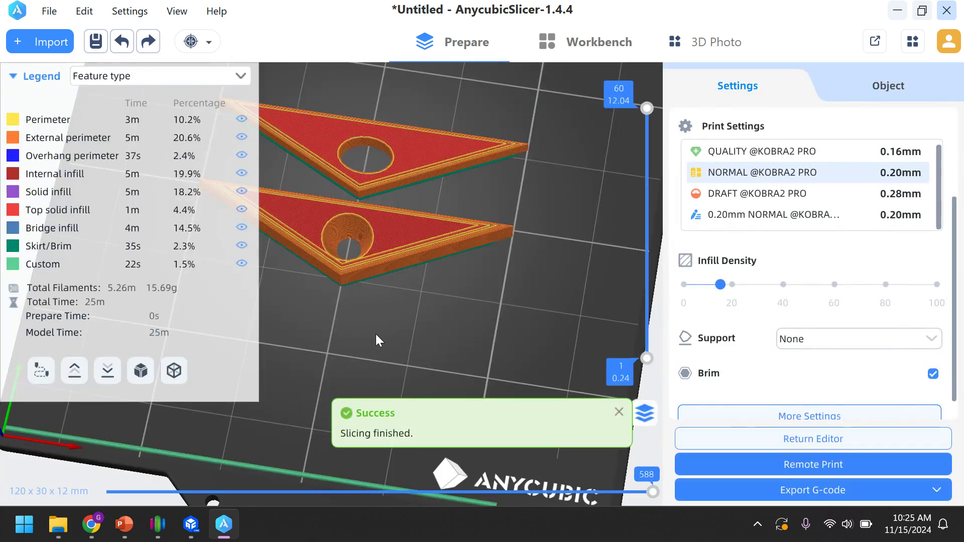
- Lower the sliced preview to layer 44, examine the infill inside the front part, and restore the preview to layer 60
drag(375, 333, 549, 244)
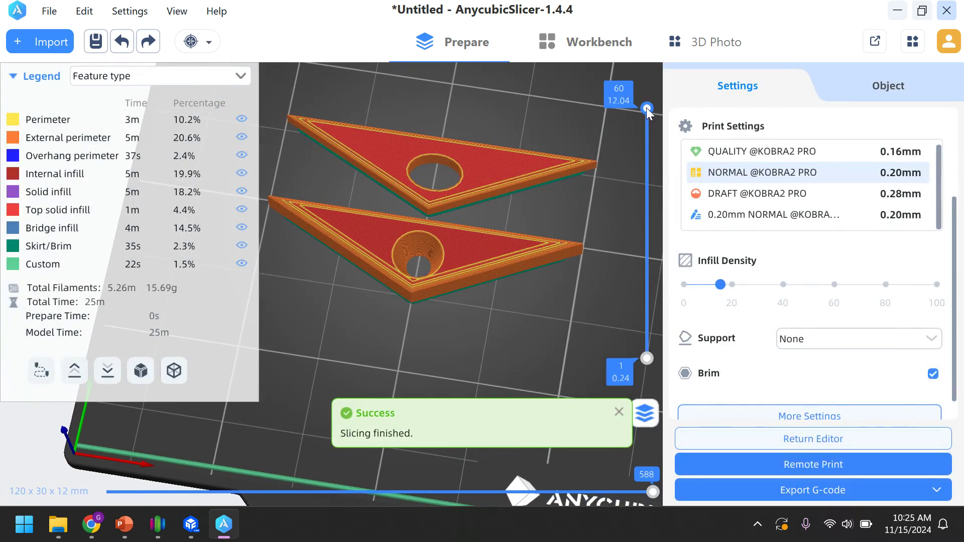
drag(647, 110, 647, 114)
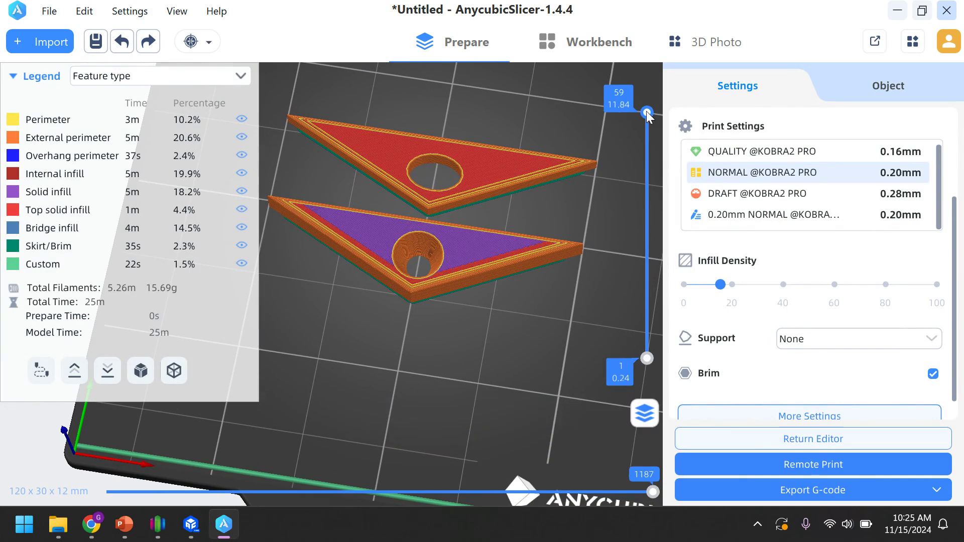
drag(648, 115, 659, 174)
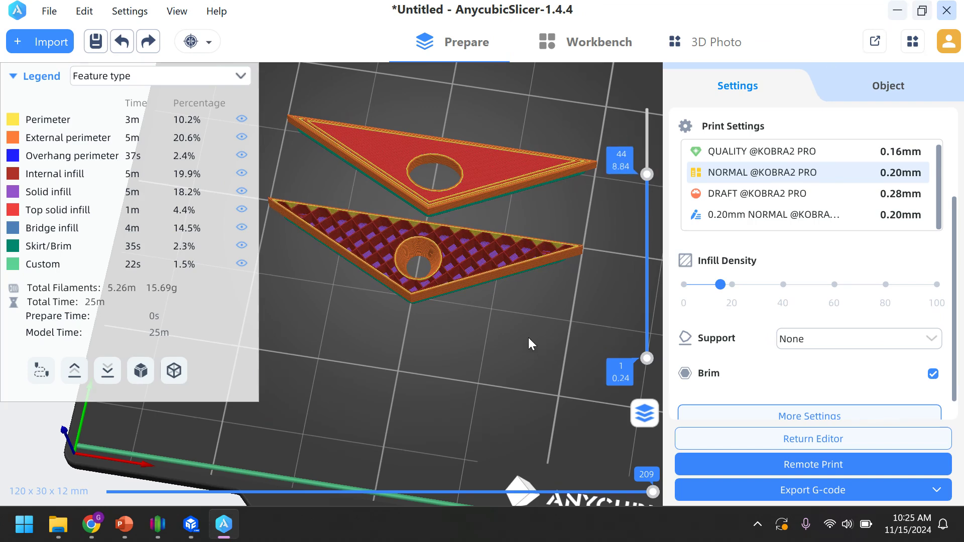
scroll(509, 348, down, 3)
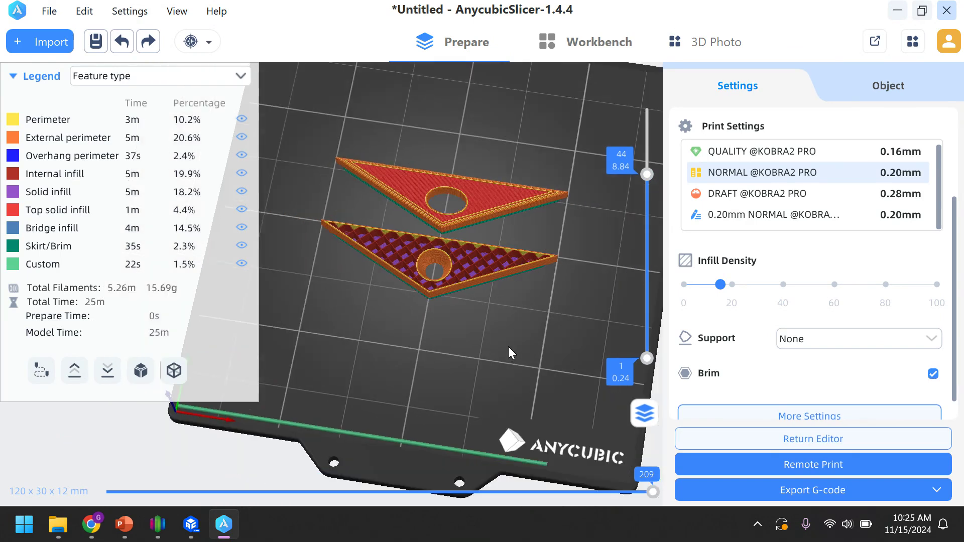
scroll(508, 347, up, 6)
scroll(534, 354, down, 3)
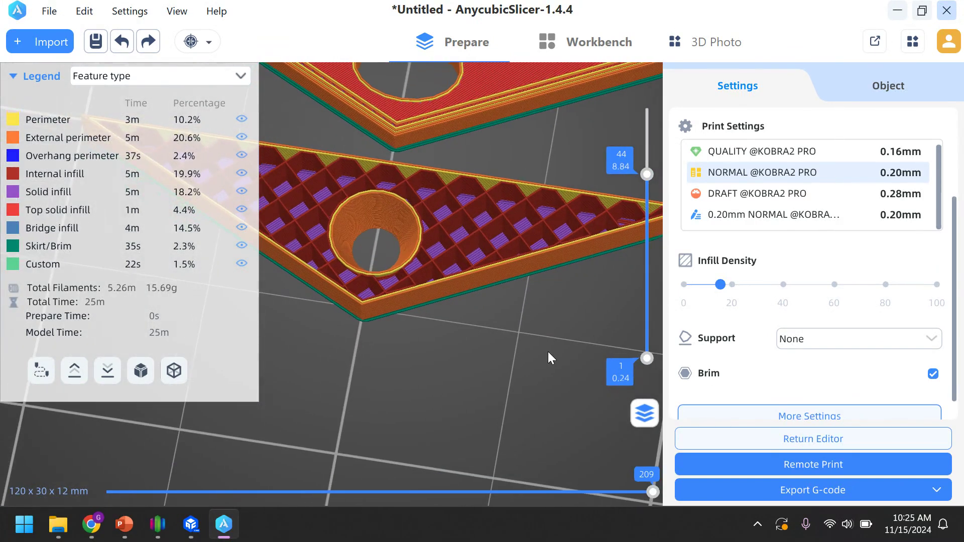
scroll(508, 369, down, 1)
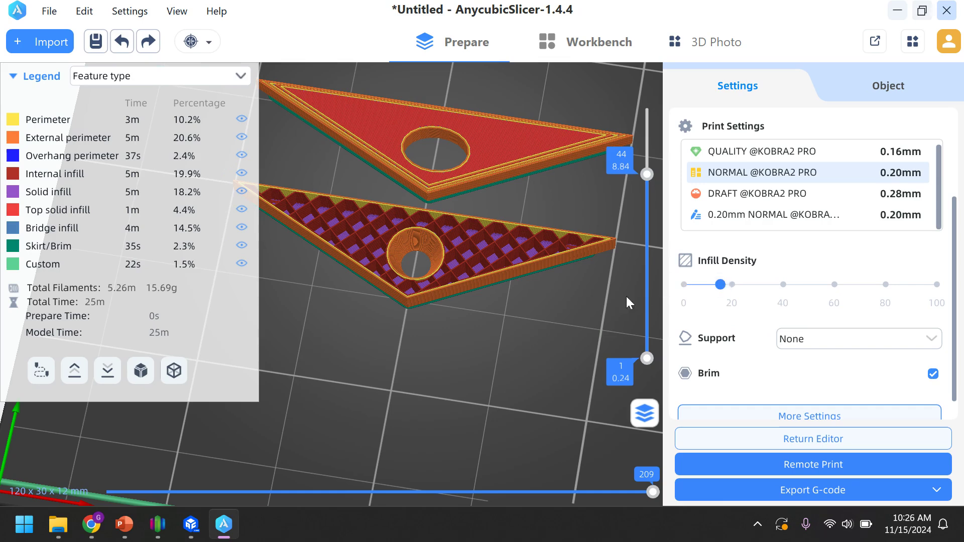
right_drag(541, 345, 519, 320)
drag(543, 313, 527, 112)
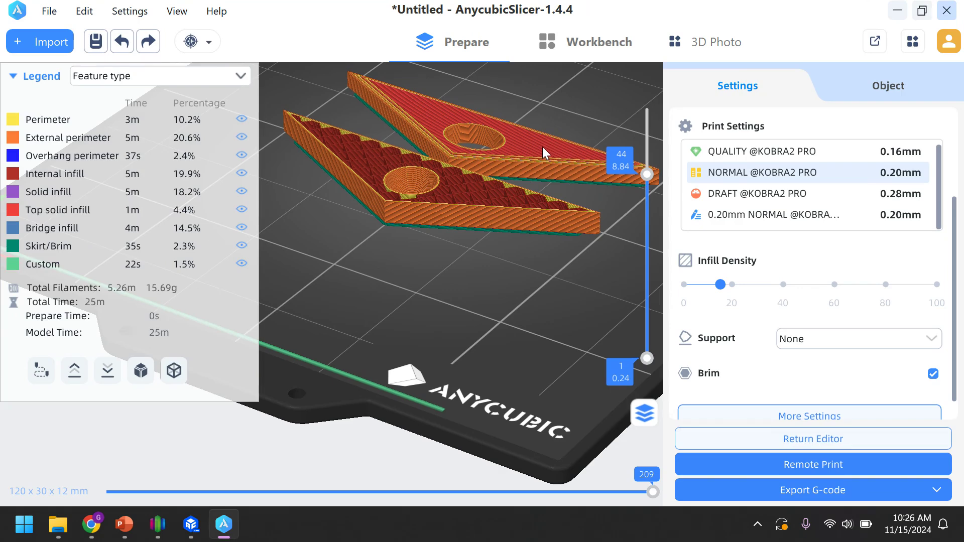
drag(647, 174, 638, 103)
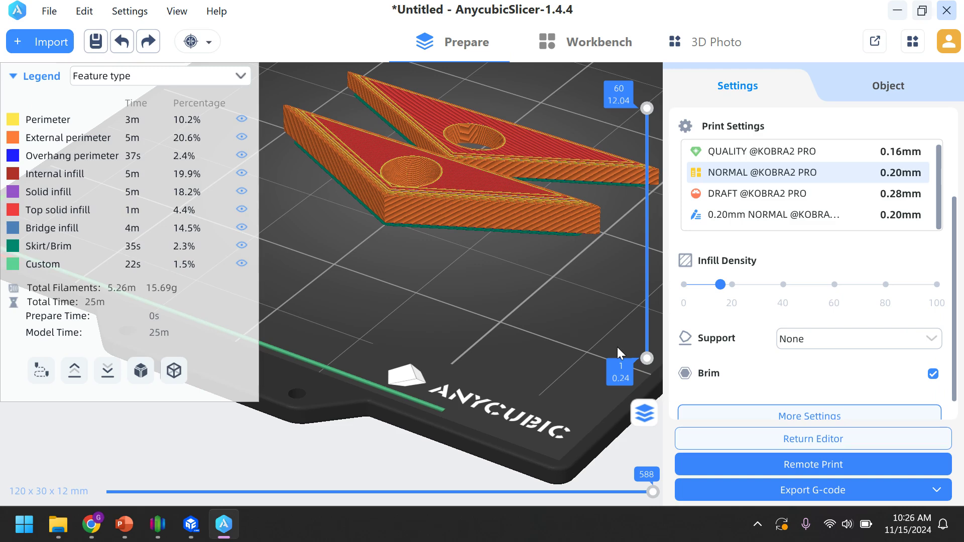
- Return to the editor and reduce the infill density to 10%
click(769, 438)
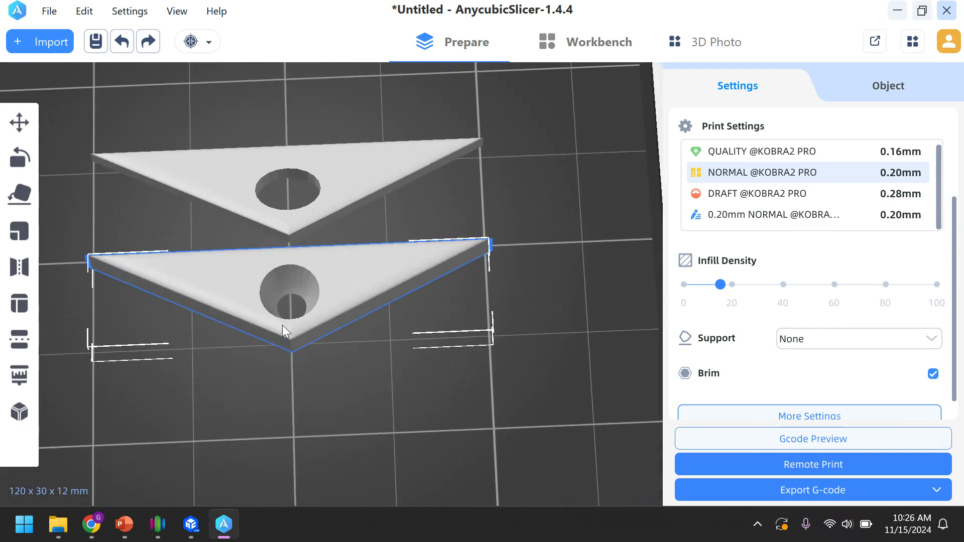
scroll(283, 324, up, 5)
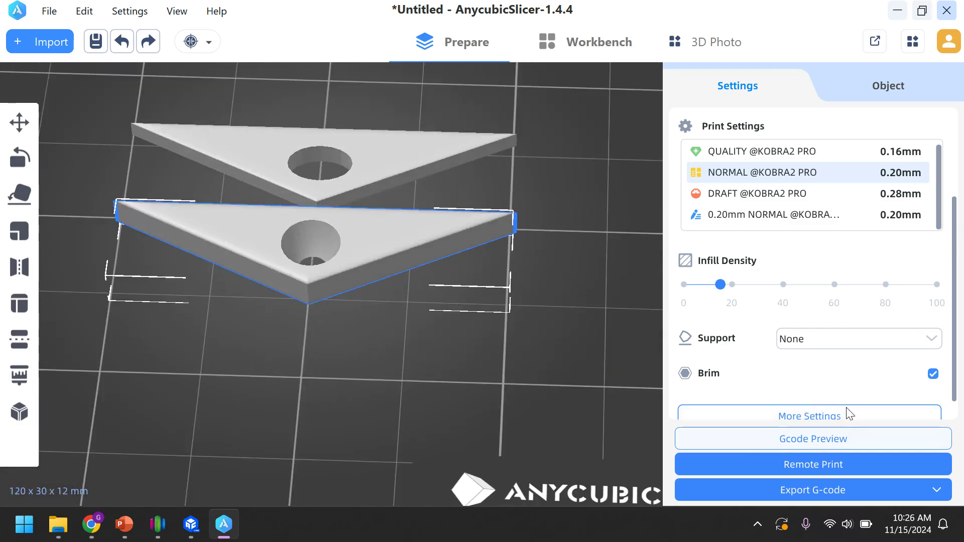
mouse_move(722, 287)
mouse_down()
mouse_move(683, 288)
mouse_move(913, 287)
mouse_move(706, 284)
mouse_up()
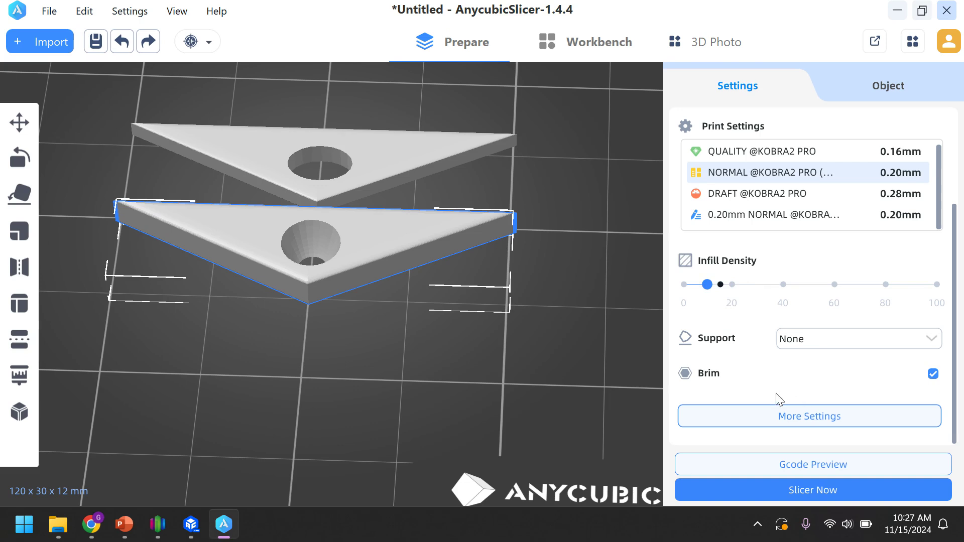
- Set the fill density to 5% in the detailed infill print settings and close the configuration
click(809, 416)
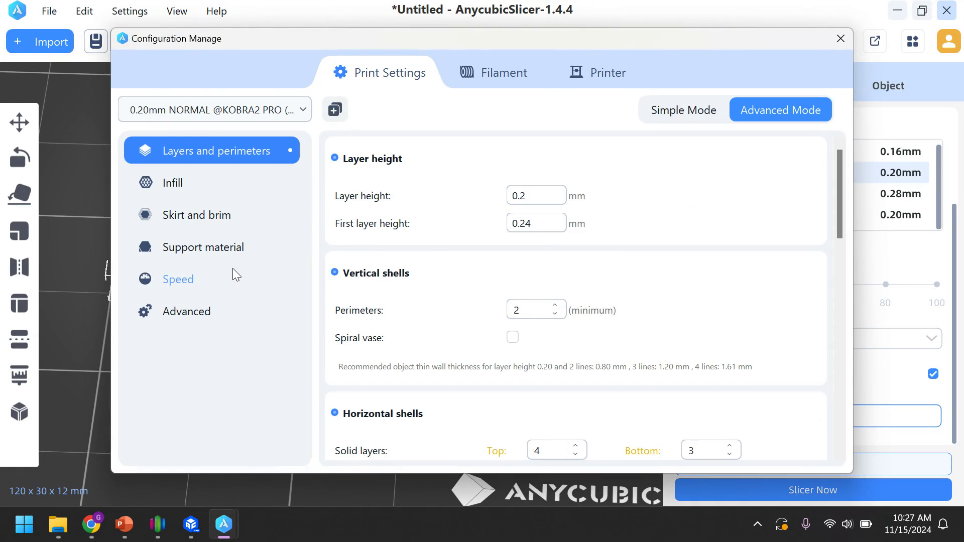
click(176, 185)
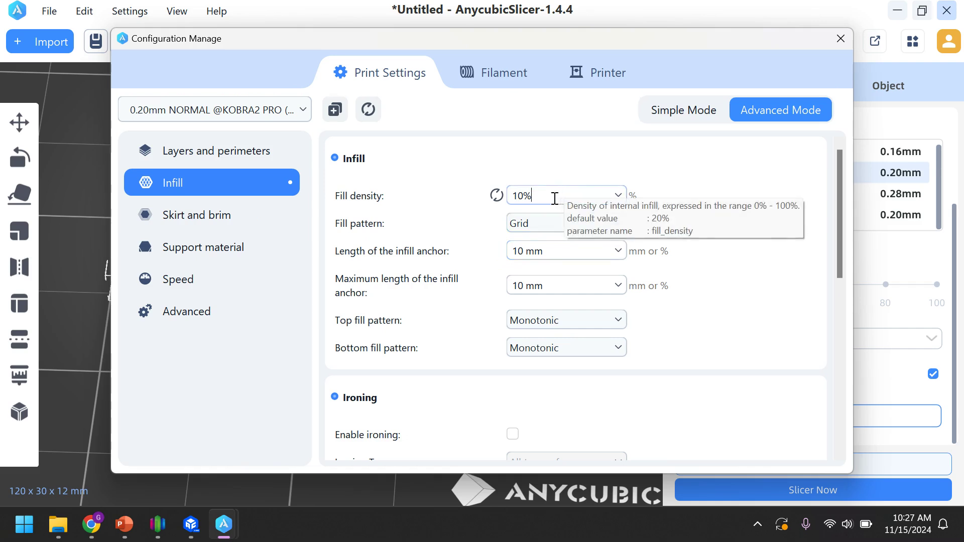
drag(562, 196, 483, 193)
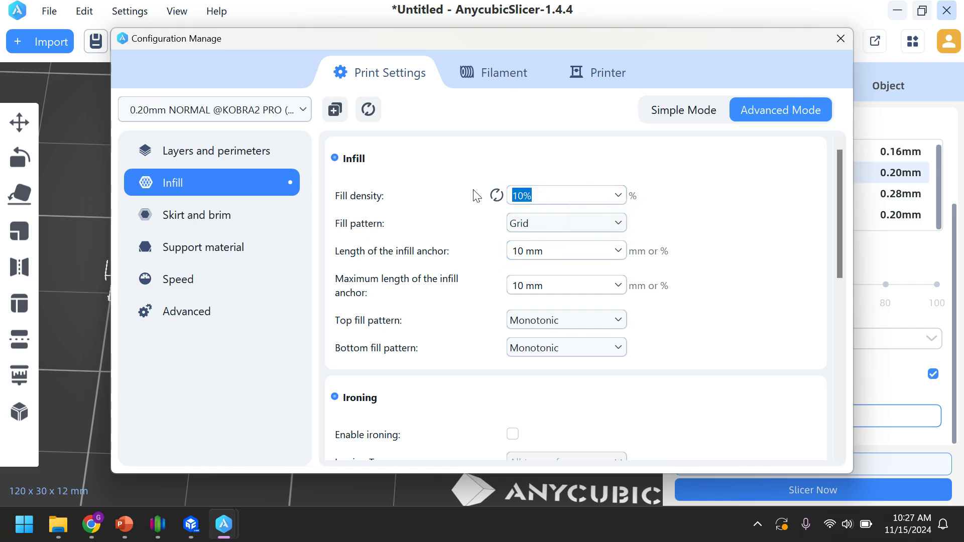
text(5)
click(839, 40)
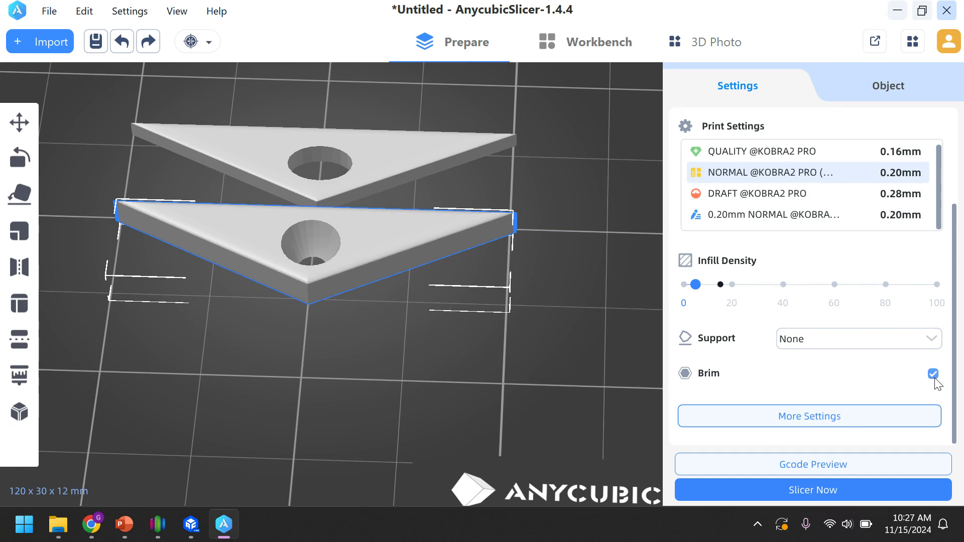
- Slice the models with the reduced infill and lower the preview to layer 41 to examine the infill grid
click(761, 490)
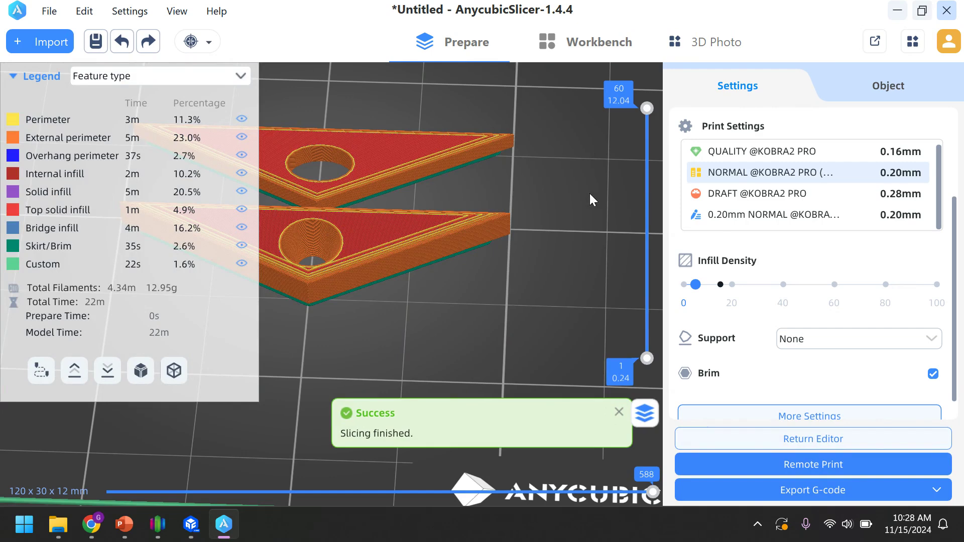
right_drag(595, 231, 635, 260)
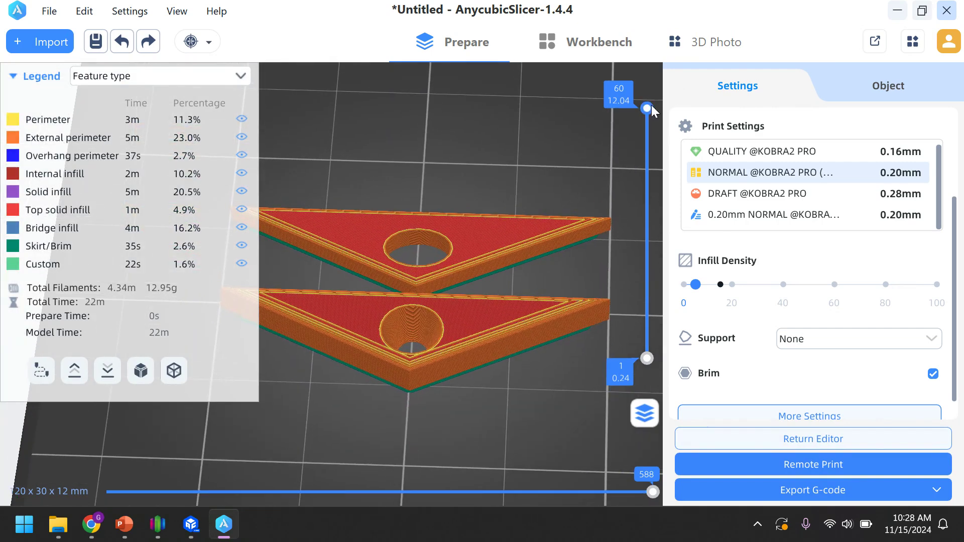
drag(647, 109, 647, 187)
drag(499, 402, 455, 440)
scroll(448, 395, up, 3)
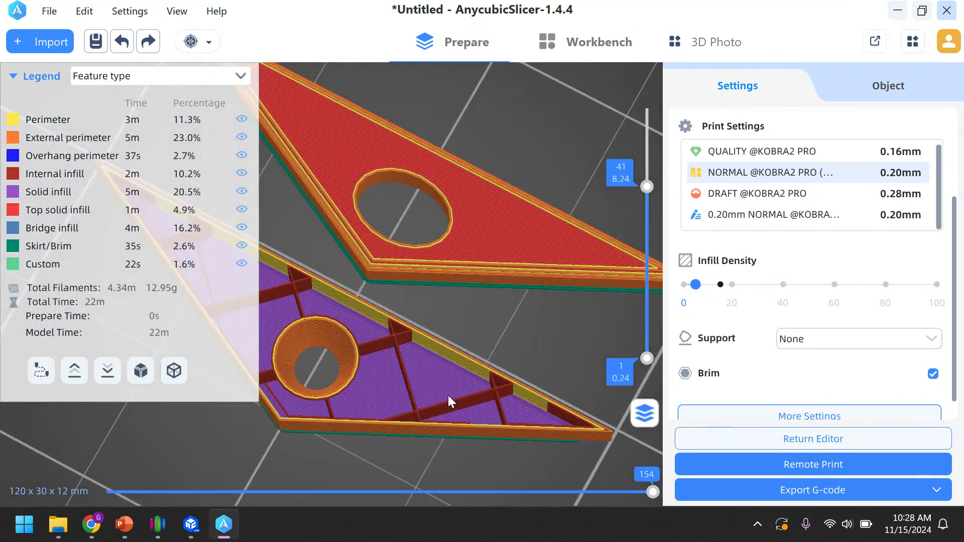
right_drag(489, 345, 587, 264)
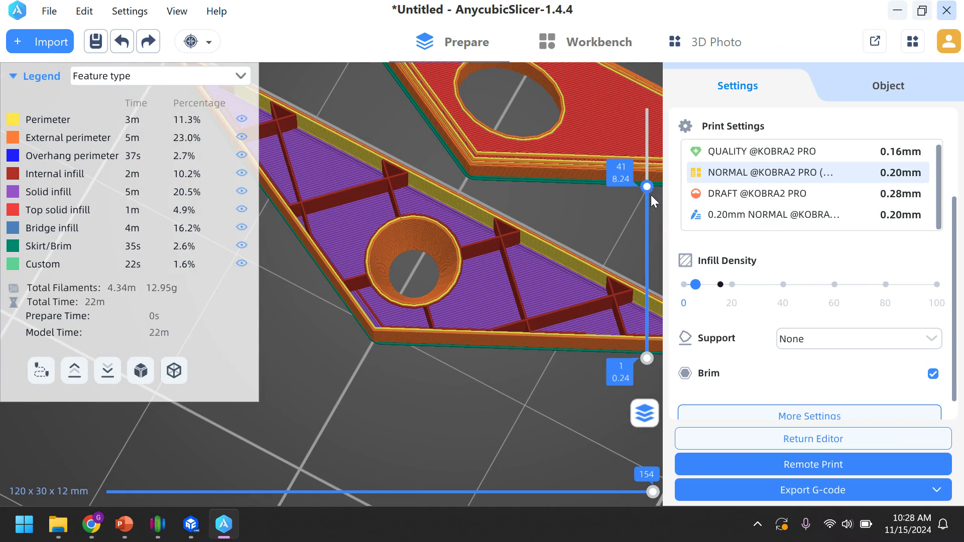
- Lower the preview to layer 1 and examine the brim around both parts
drag(646, 187, 651, 376)
scroll(505, 373, up, 2)
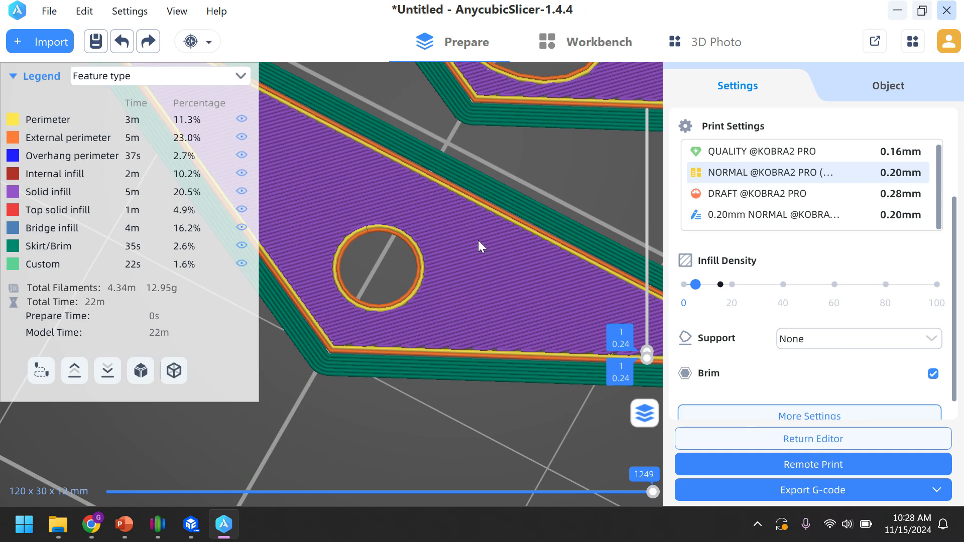
scroll(482, 266, down, 3)
scroll(486, 274, up, 2)
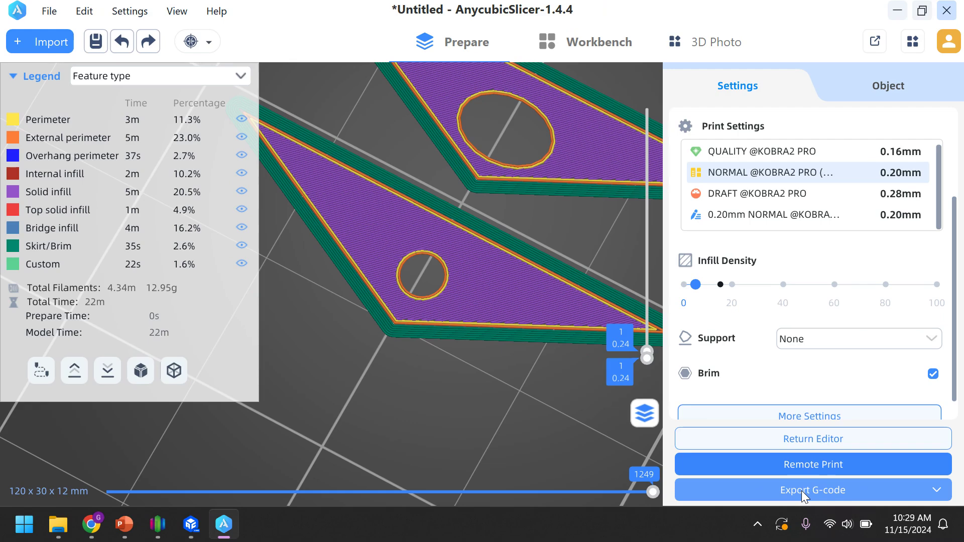
- Return to the editor, turn off the brim and reslice both models, examining the first layer up close
click(801, 492)
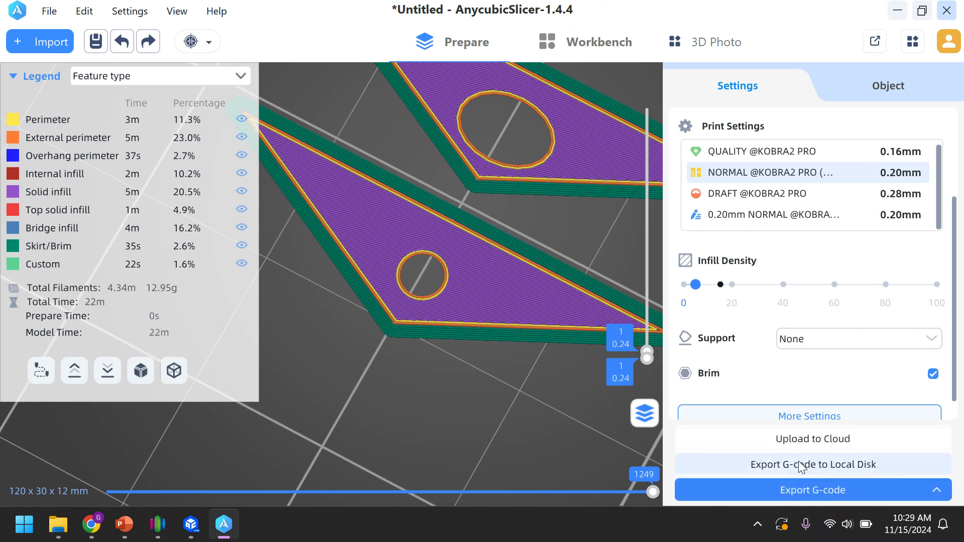
click(851, 435)
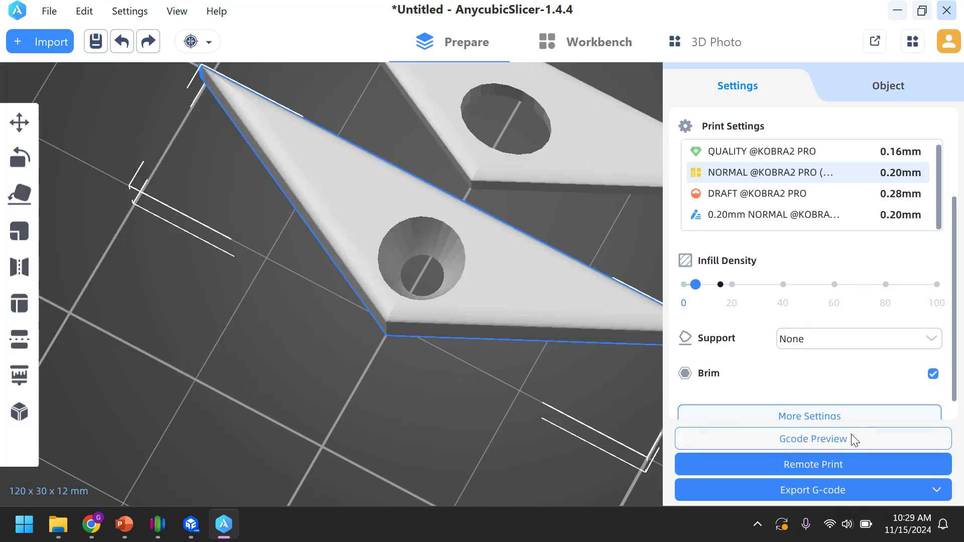
click(933, 374)
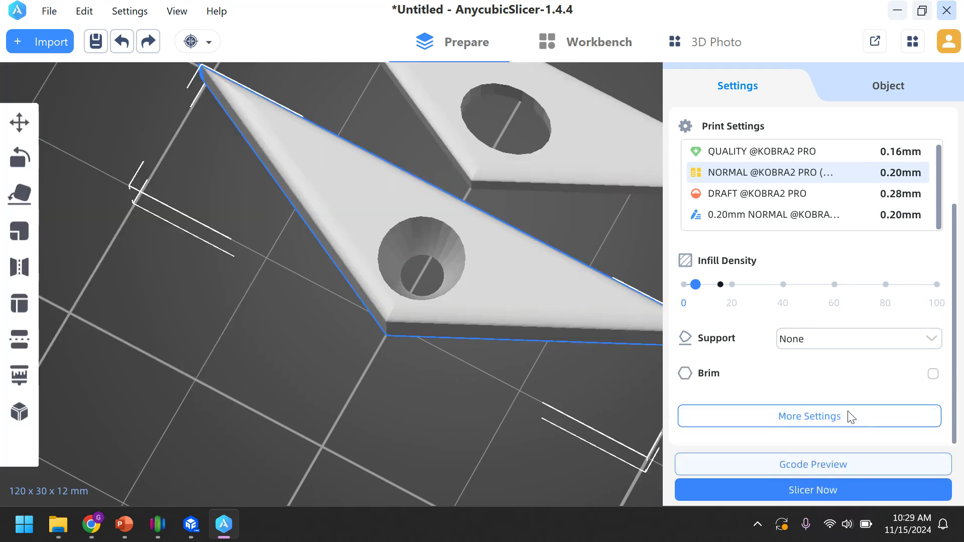
click(795, 495)
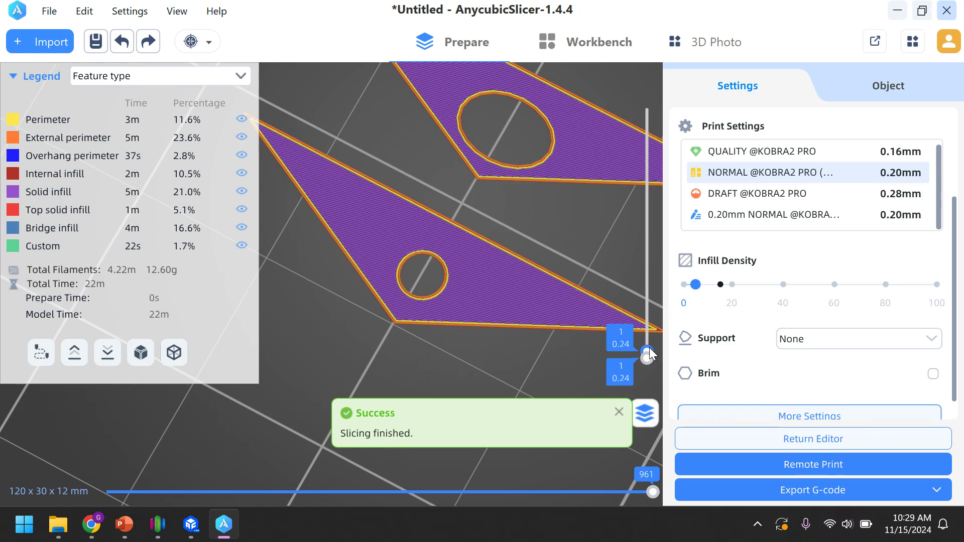
scroll(475, 340, down, 5)
scroll(489, 339, up, 10)
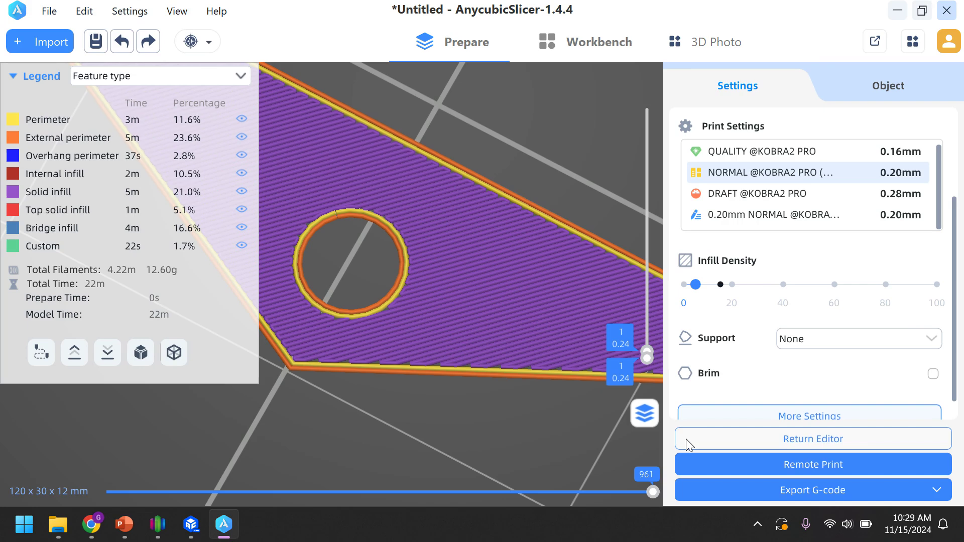
- Leave the G-code preview for the editor and view the front model's tapered hole up close
click(761, 439)
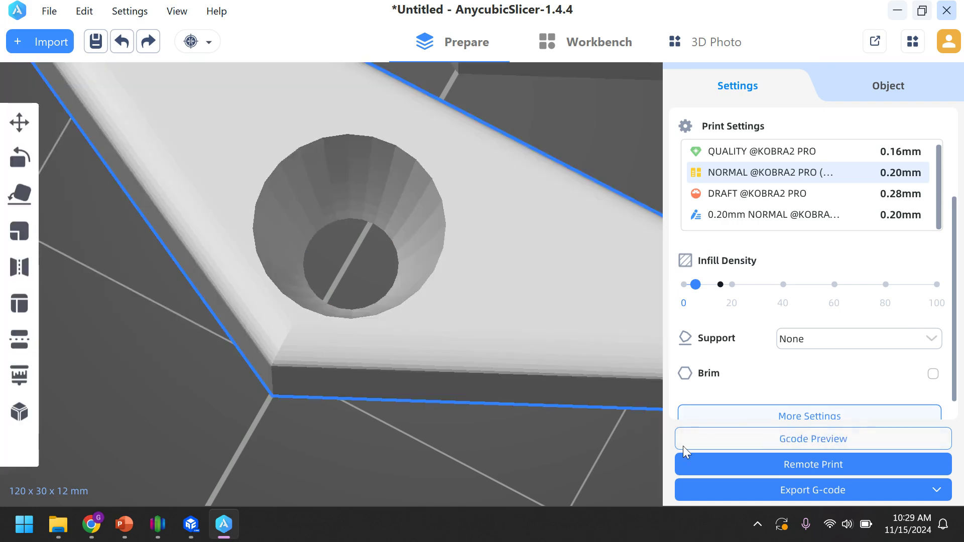
scroll(453, 389, up, 2)
scroll(456, 390, down, 6)
scroll(410, 408, up, 3)
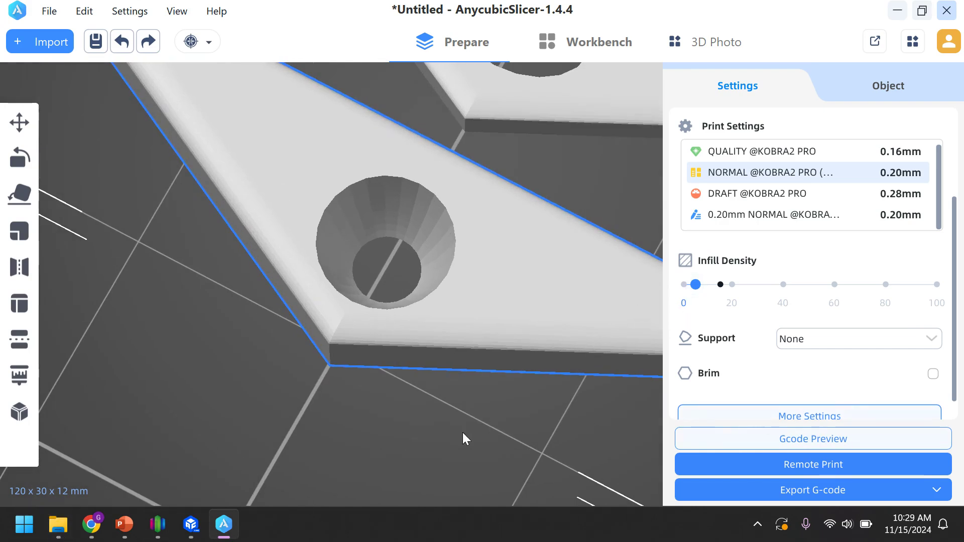
- Start exporting the sliced G-code to the local disk, naming the file with the owner's first name followed by TestPart
middle_drag(465, 441, 365, 401)
scroll(374, 403, down, 5)
drag(382, 407, 406, 435)
scroll(351, 441, down, 6)
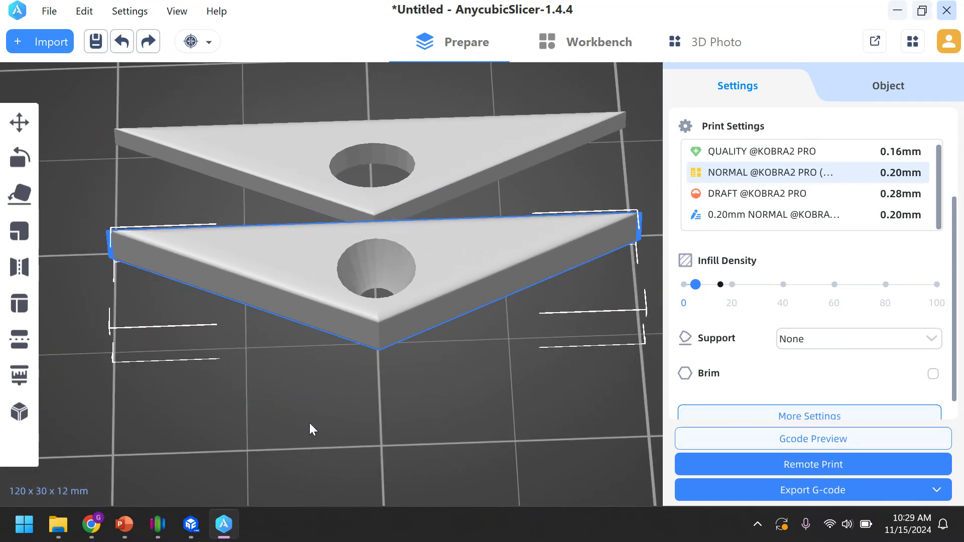
mouse_move(343, 427)
mouse_down()
mouse_move(351, 435)
mouse_move(328, 429)
mouse_move(356, 438)
mouse_up()
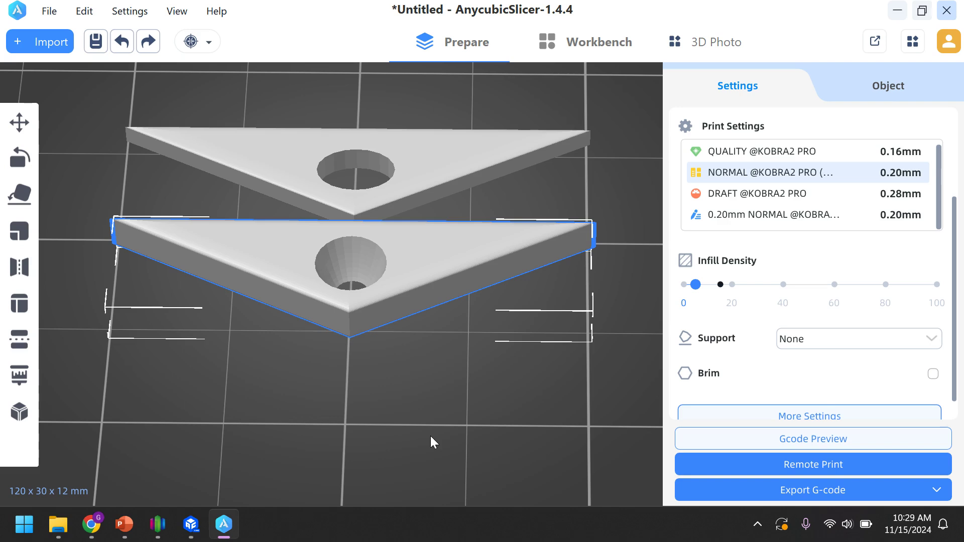
click(707, 491)
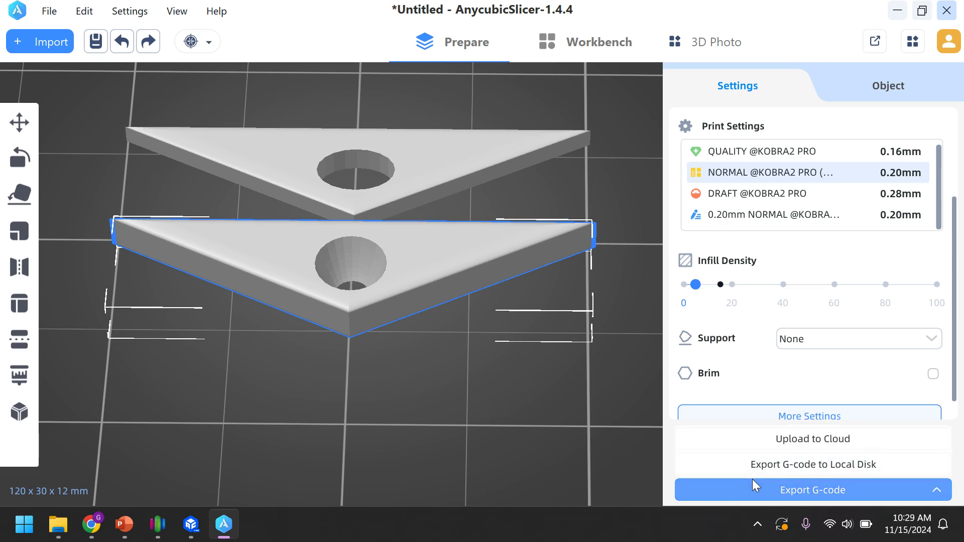
click(786, 463)
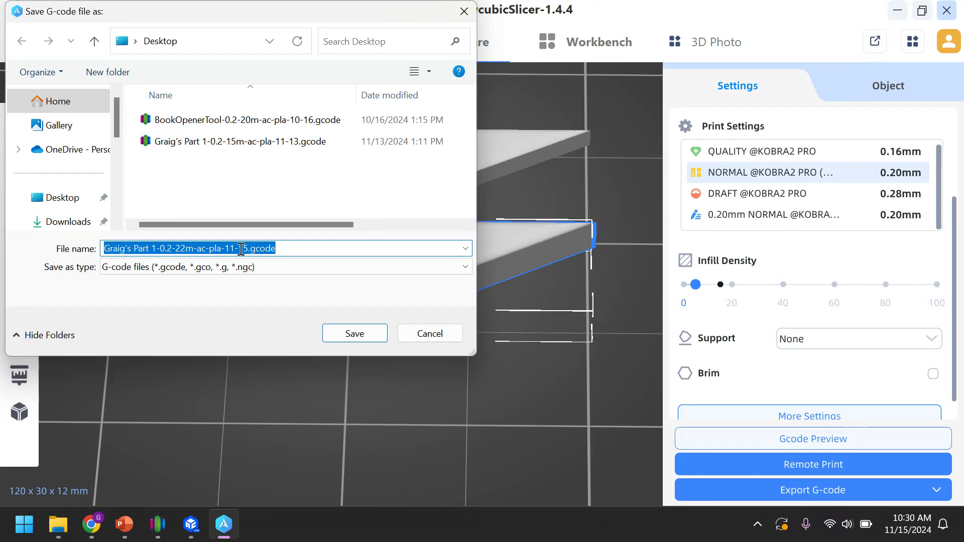
text(Graigs)
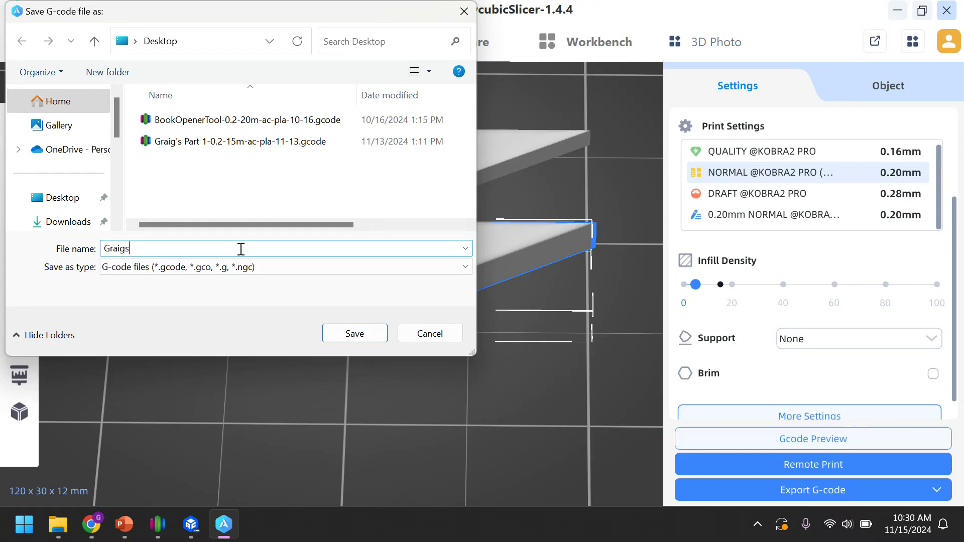
key(BackSpace)
text(TestPart)
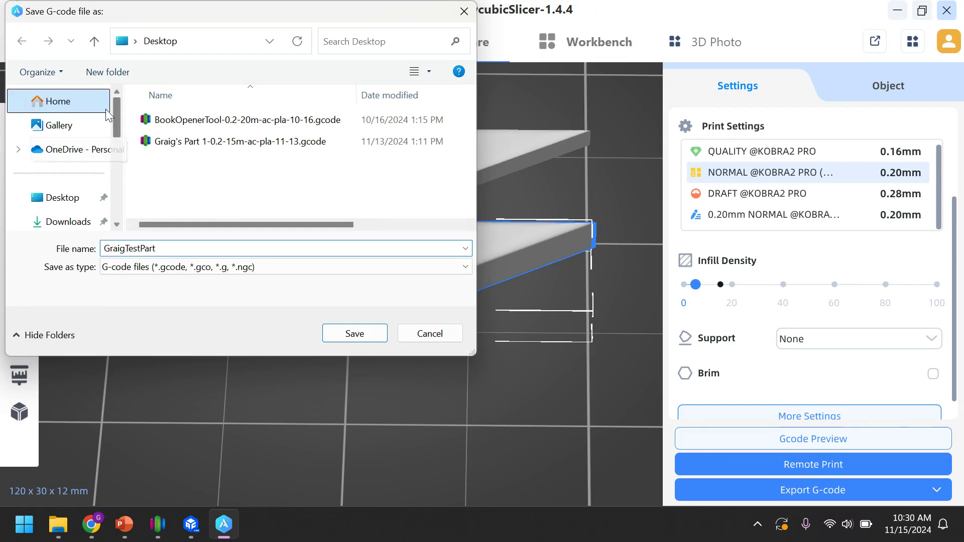
- Save the G-code file to USB Drive (D:) and dismiss the export notification
drag(116, 122, 104, 203)
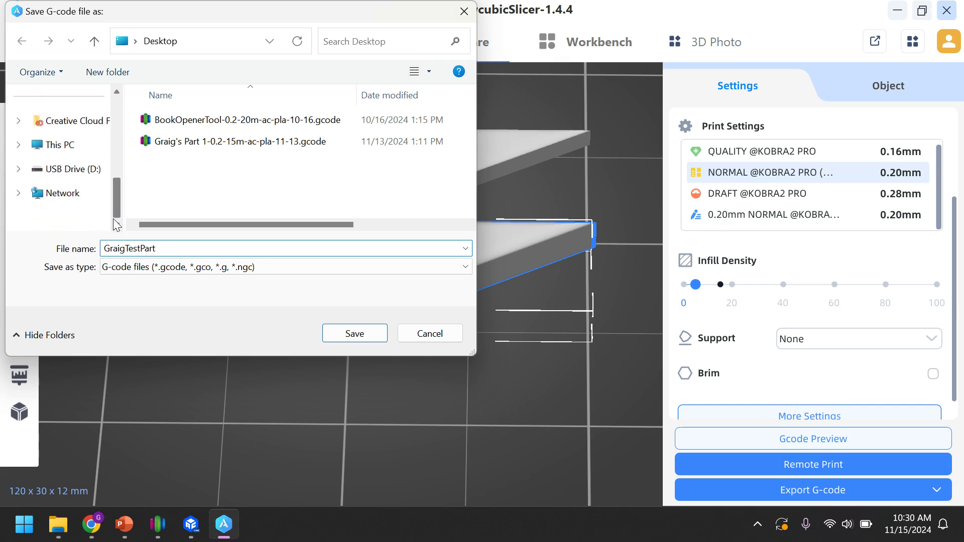
click(69, 175)
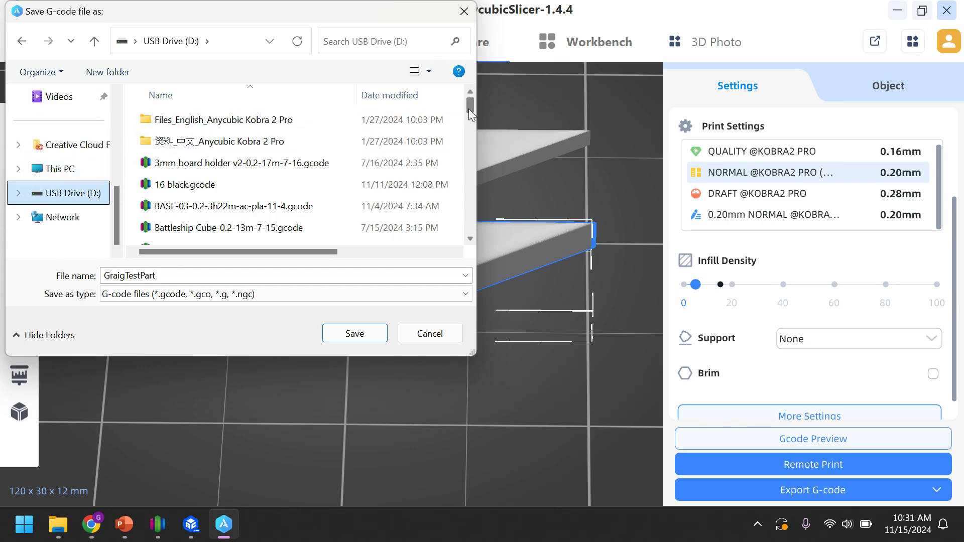
mouse_move(469, 109)
mouse_down()
mouse_move(472, 237)
mouse_move(465, 89)
mouse_up()
click(349, 336)
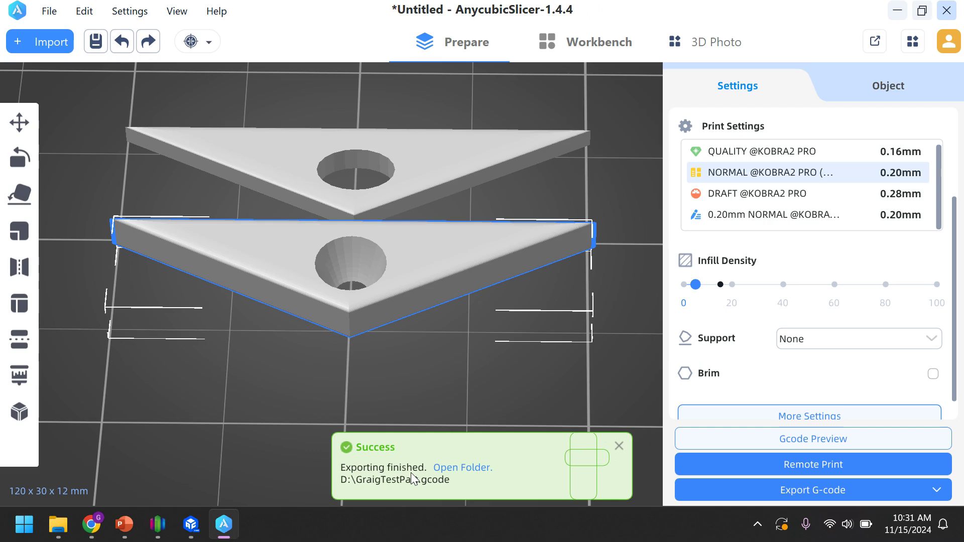
click(623, 444)
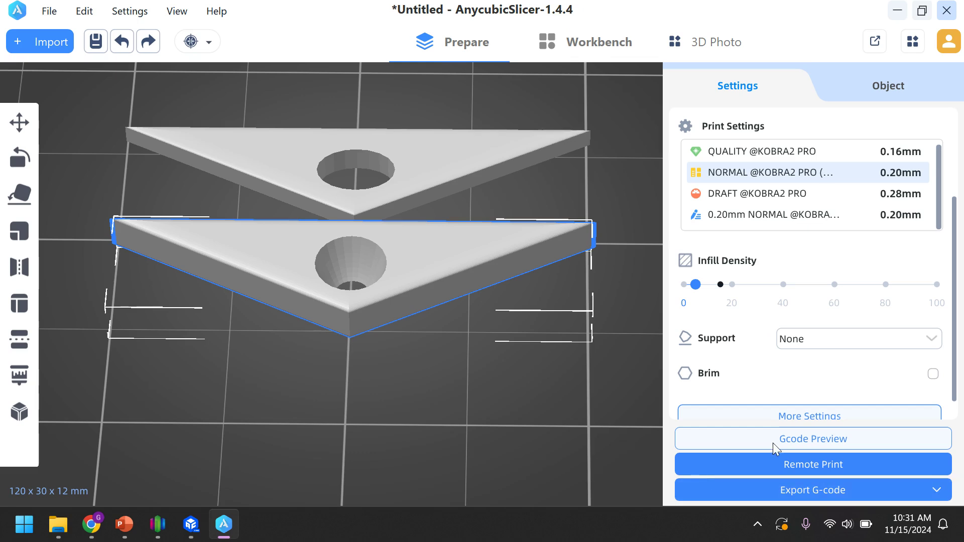
- Set the first-layer nozzle temperature to 230 °C in the detailed filament settings for Anycubic PLA
scroll(863, 409, down, 1)
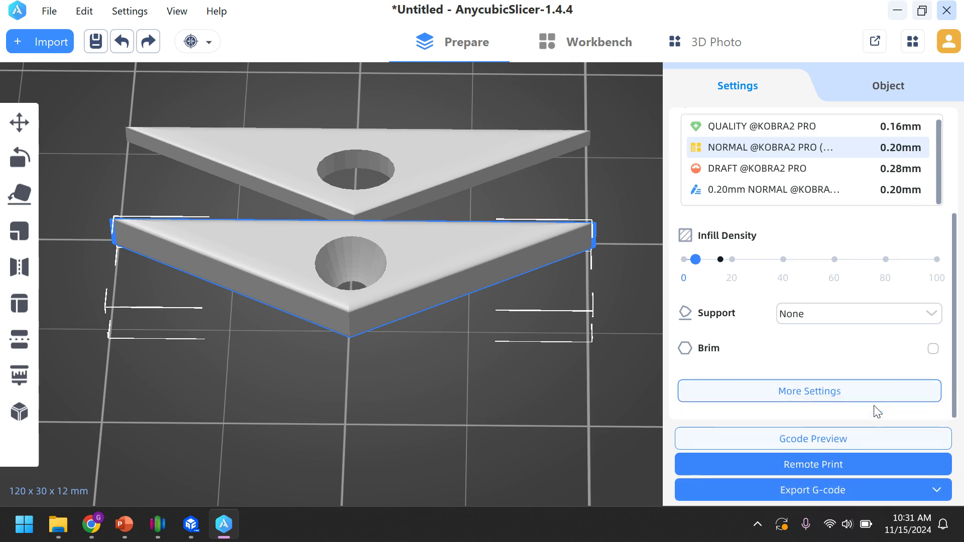
click(832, 395)
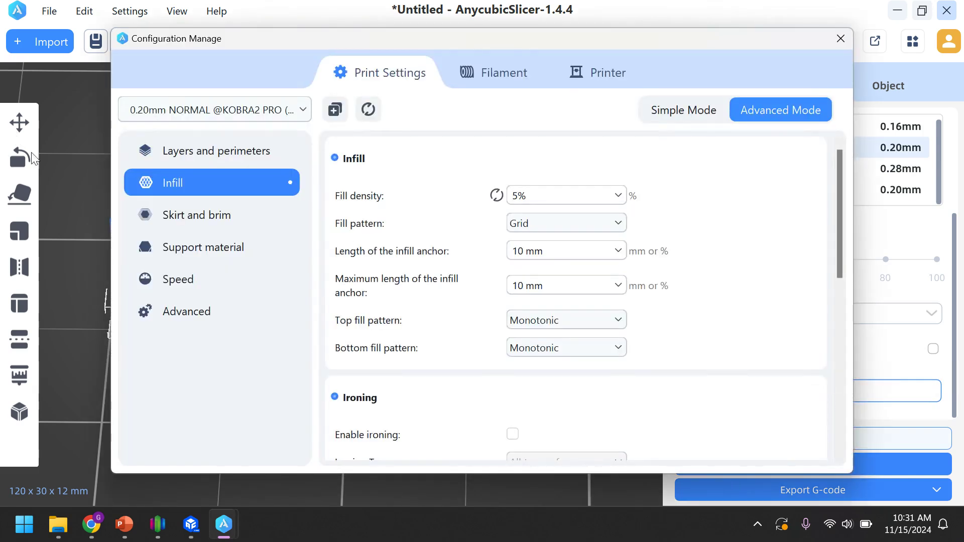
click(490, 76)
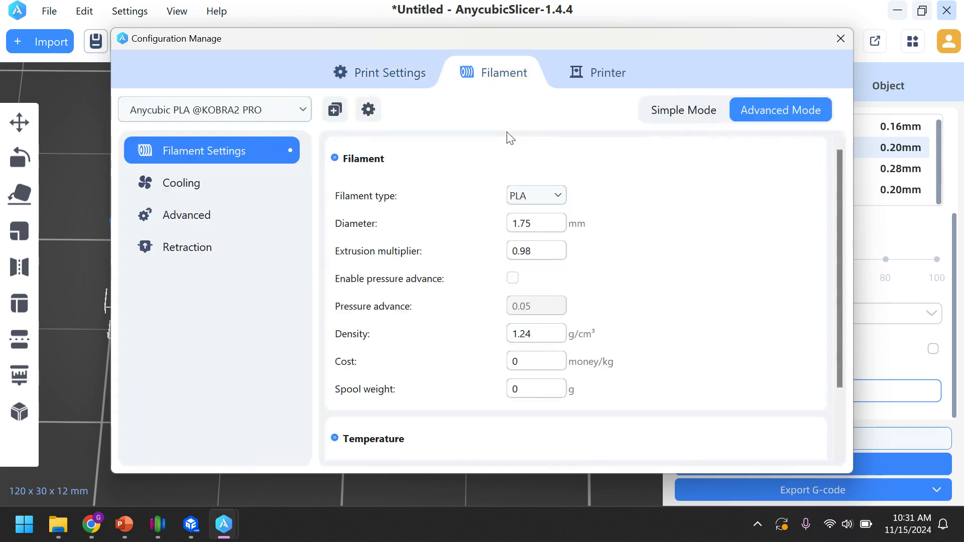
scroll(696, 250, down, 3)
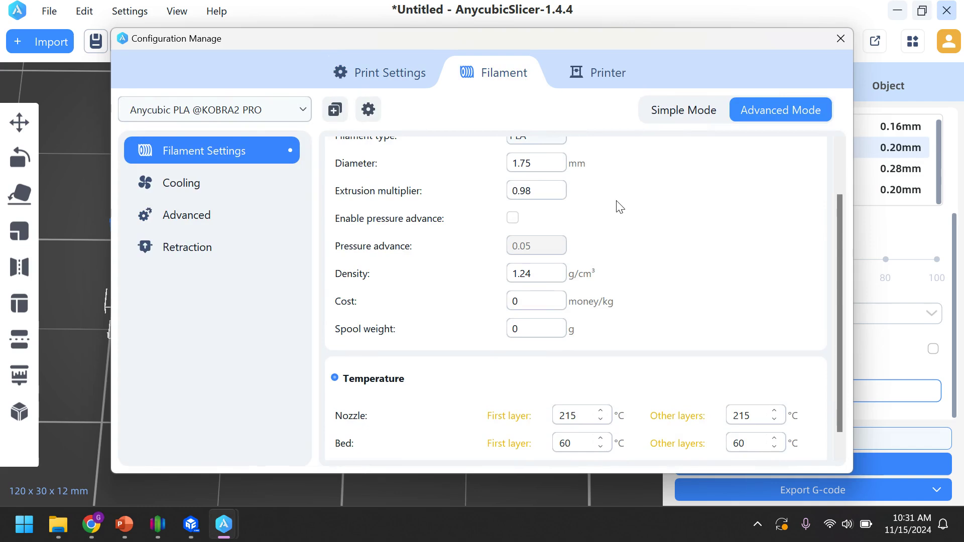
scroll(618, 207, down, 1)
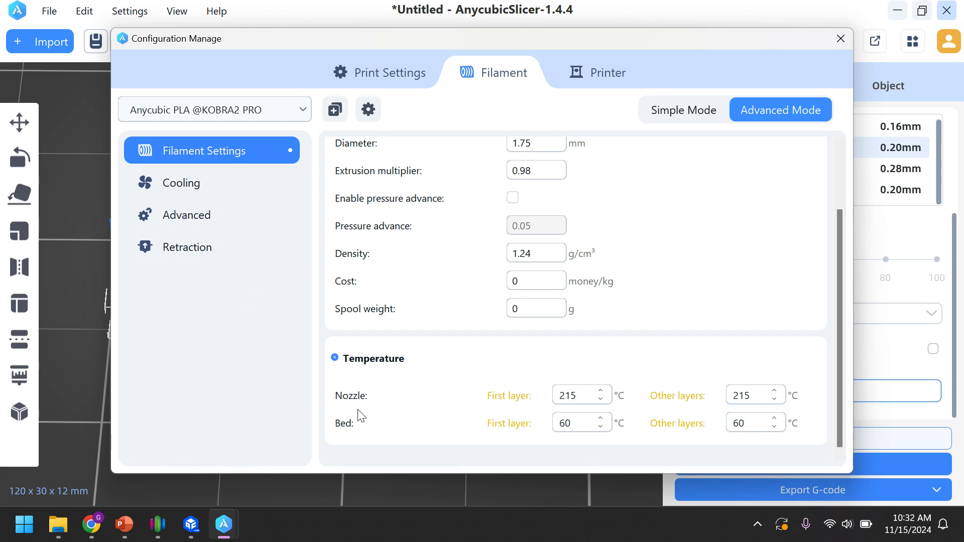
double_click(582, 398)
text(239)
key(BackSpace)
text(0)
- Set the nozzle temperature for the other layers to 230 °C, then review the print settings and close the configuration
click(753, 397)
key(BackSpace)
key(BackSpace)
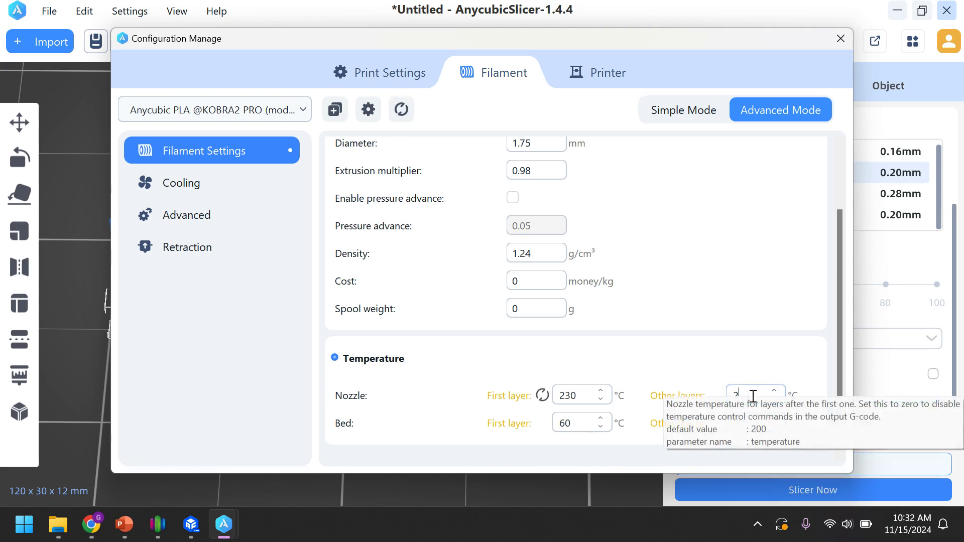
text(30)
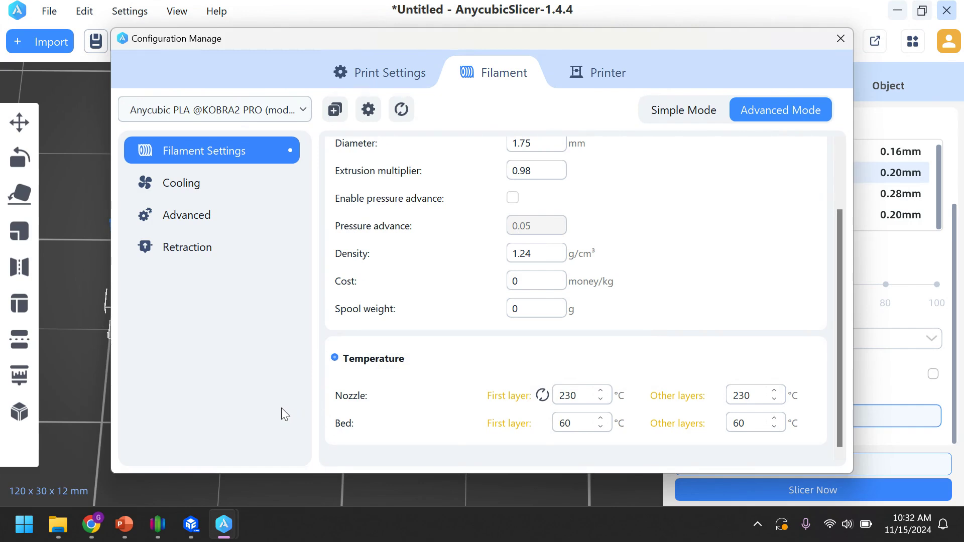
mouse_move(582, 395)
click(386, 74)
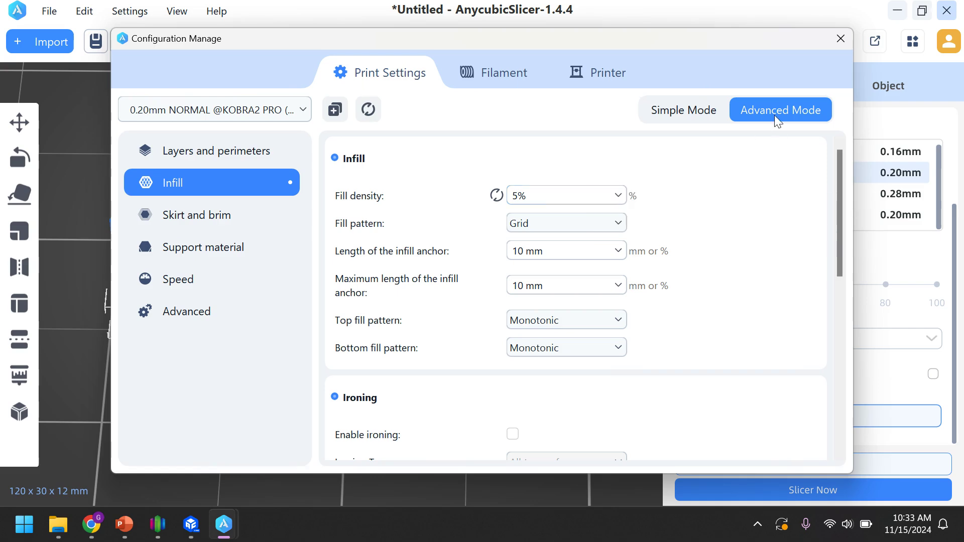
click(845, 39)
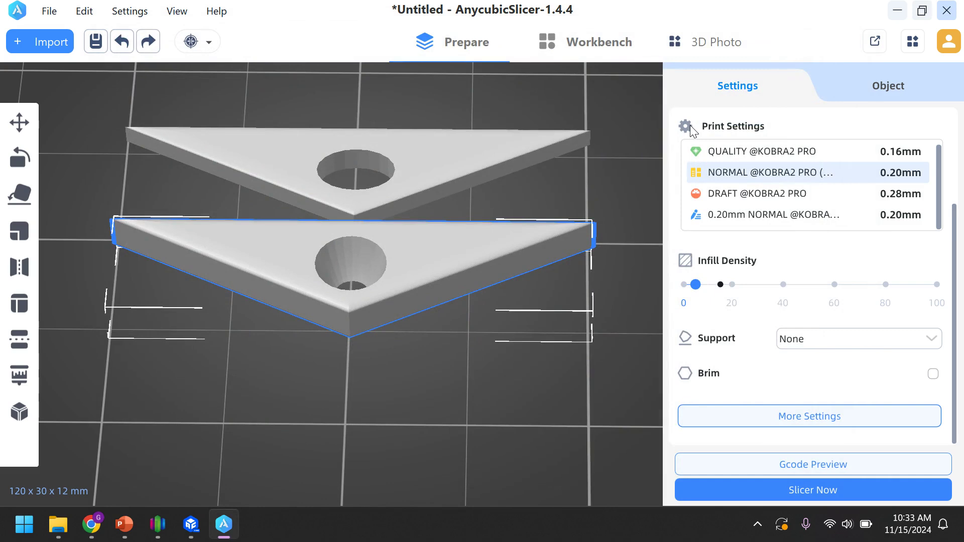